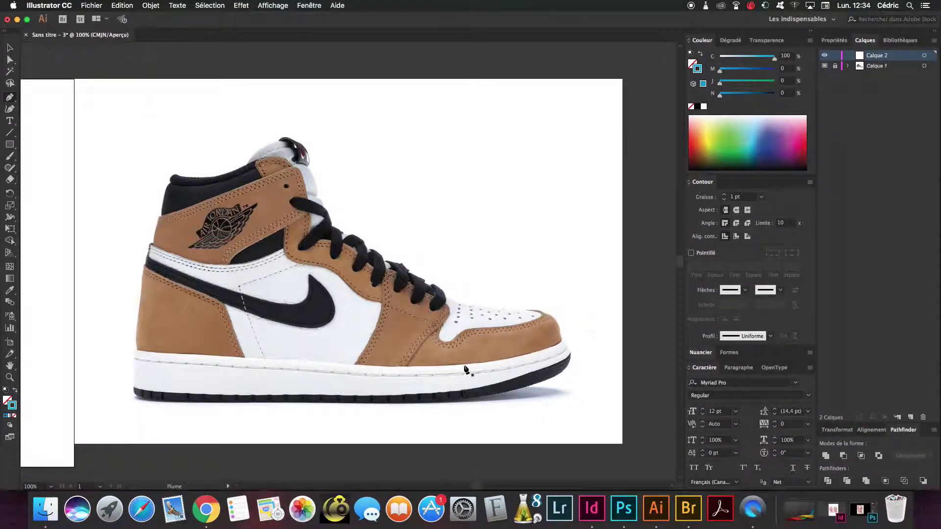
- Rename the second layer to 'Brun'
{"action": "double_click", "coordinate": [877, 55]}
{"action": "type", "text": "Brun"}
{"action": "key", "text": "Return"}
{"action": "key", "text": "super+plus"}
{"action": "scroll", "coordinate": [392, 343], "scroll_direction": "down", "scroll_amount": 5}
- Trace the shoe outline with the Pen tool from the heel up across the collar
{"action": "left_click", "coordinate": [420, 245]}
{"action": "left_click", "coordinate": [420, 196]}
{"action": "left_click", "coordinate": [434, 75]}
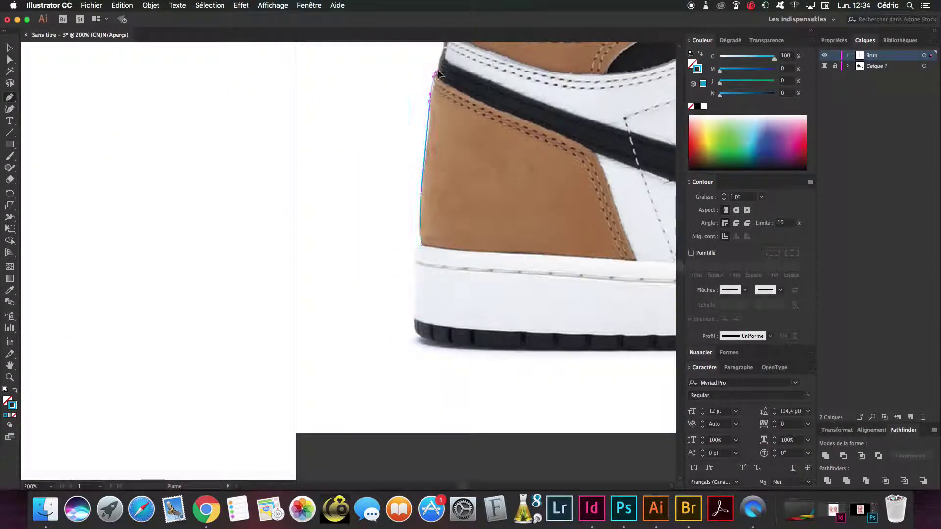
{"action": "left_click_drag", "start_coordinate": [440, 63], "coordinate": [341, 184]}
{"action": "left_click_drag", "start_coordinate": [366, 105], "coordinate": [259, 218]}
{"action": "left_click", "coordinate": [353, 169]}
{"action": "left_click", "coordinate": [412, 145]}
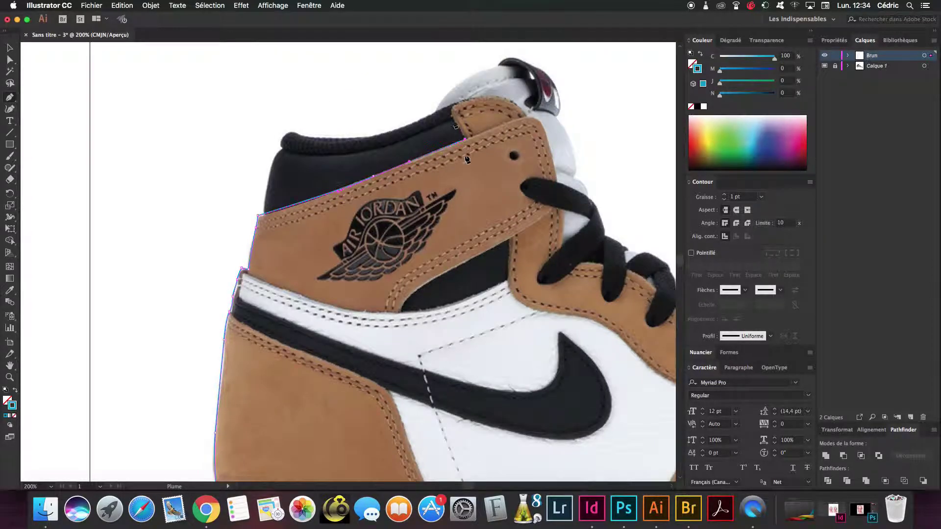
{"action": "left_click", "coordinate": [447, 105]}
{"action": "left_click", "coordinate": [531, 102]}
{"action": "left_click", "coordinate": [580, 201]}
- Continue the outline along the laces and end it with a curve at the toe
{"action": "left_click_drag", "start_coordinate": [588, 240], "coordinate": [379, 204]}
{"action": "left_click", "coordinate": [400, 211]}
{"action": "left_click_drag", "start_coordinate": [490, 295], "coordinate": [185, 193]}
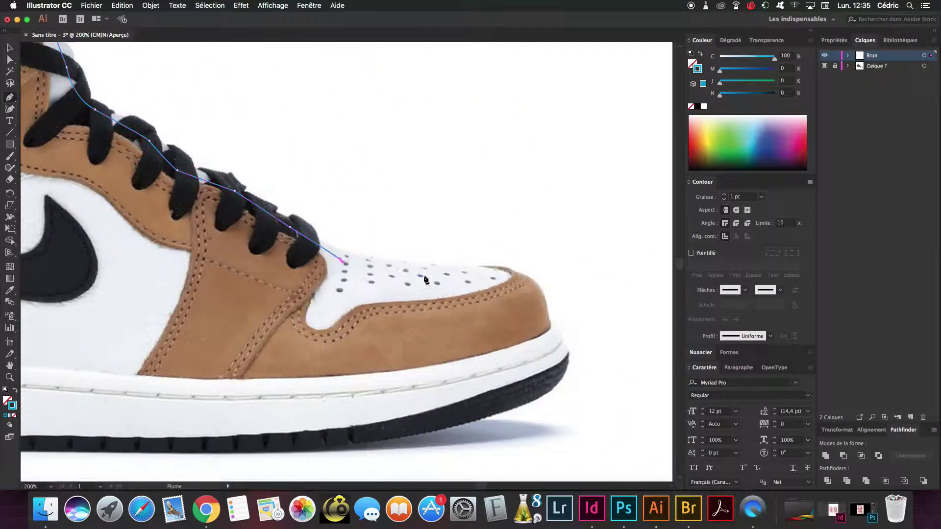
{"action": "left_click", "coordinate": [428, 277]}
{"action": "left_click", "coordinate": [477, 266]}
{"action": "left_click_drag", "start_coordinate": [510, 269], "coordinate": [519, 281]}
- Create a new layer for the white parts
{"action": "scroll", "coordinate": [442, 323], "scroll_direction": "left", "scroll_amount": 10}
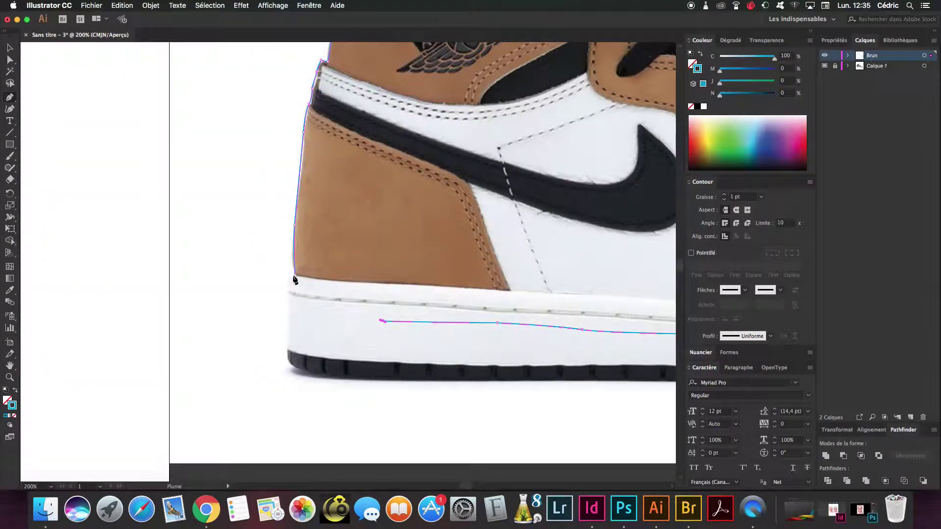
{"action": "scroll", "coordinate": [351, 330], "scroll_direction": "left", "scroll_amount": 5}
{"action": "scroll", "coordinate": [351, 329], "scroll_direction": "up", "scroll_amount": 5}
{"action": "left_click", "coordinate": [909, 418], "text": "alt"}
- Name the new layer 'Blanc' in Layer Options
{"action": "type", "text": "B"}
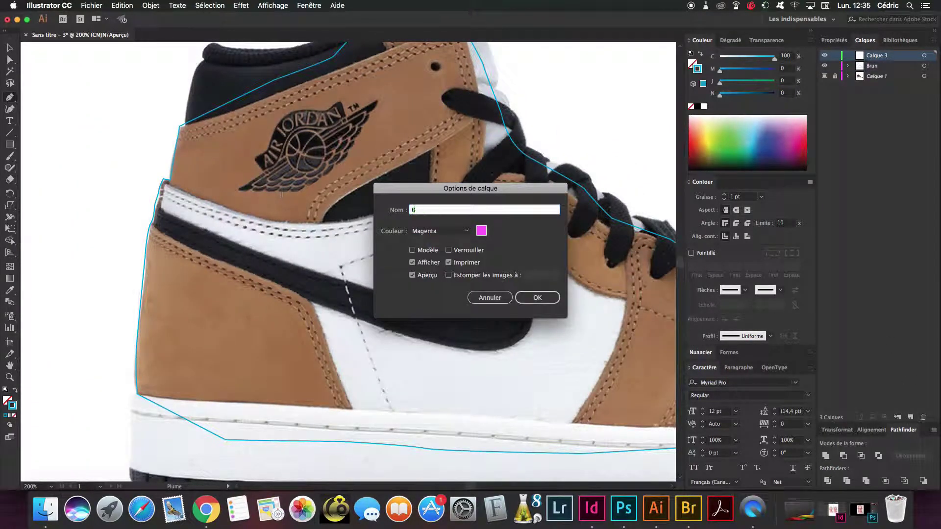
{"action": "key", "text": "Return"}
{"action": "left_click", "coordinate": [165, 184]}
- Trace the white panel from the heel collar down along the heel and sole edge
{"action": "left_click", "coordinate": [161, 209]}
{"action": "left_click", "coordinate": [171, 223]}
{"action": "left_click", "coordinate": [281, 258]}
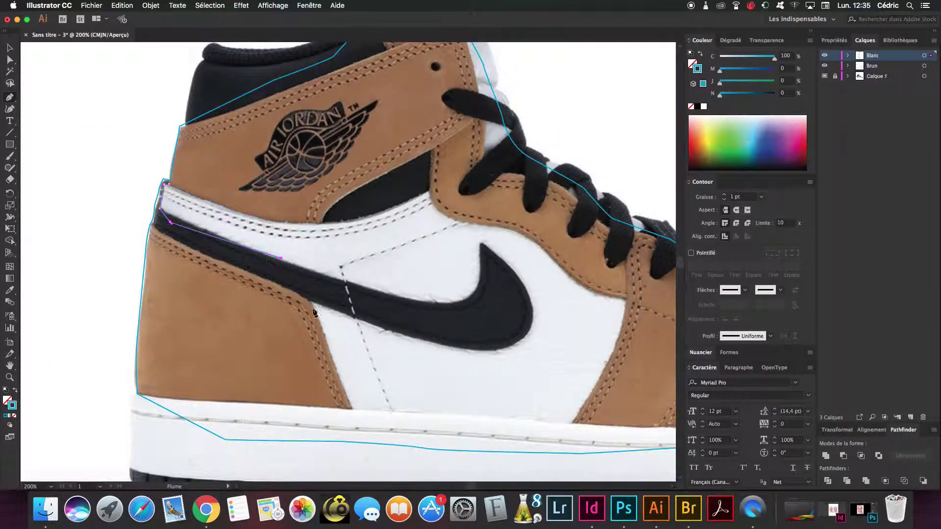
{"action": "left_click", "coordinate": [352, 409]}
{"action": "scroll", "coordinate": [352, 410], "scroll_direction": "right", "scroll_amount": 5}
{"action": "left_click", "coordinate": [239, 426]}
{"action": "left_click", "coordinate": [355, 441]}
{"action": "left_click", "coordinate": [435, 439]}
{"action": "left_click", "coordinate": [442, 423]}
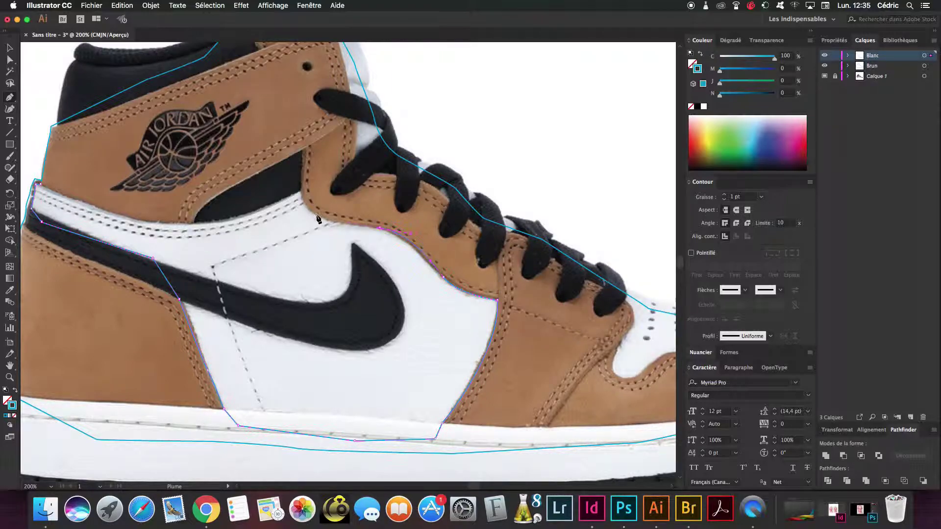
{"action": "scroll", "coordinate": [552, 309], "scroll_direction": "right", "scroll_amount": 10}
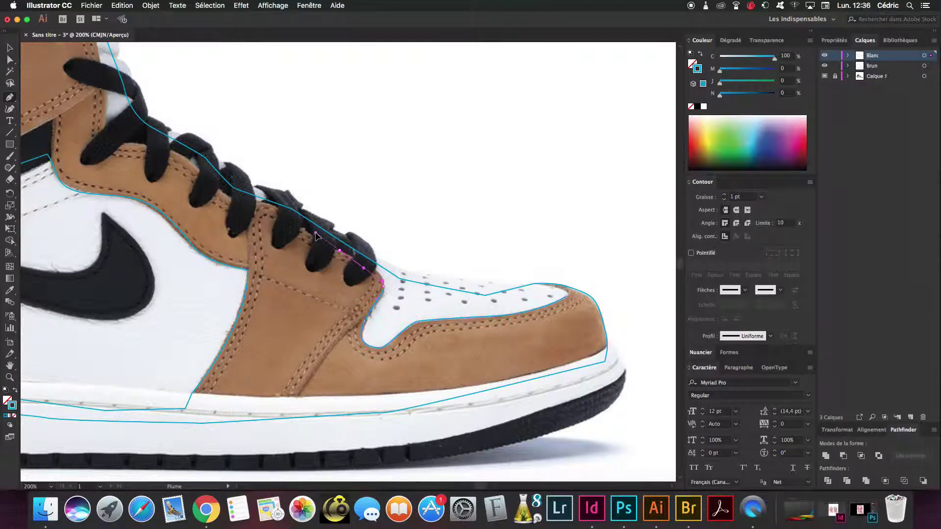
{"action": "scroll", "coordinate": [316, 236], "scroll_direction": "up", "scroll_amount": 5}
{"action": "scroll", "coordinate": [316, 235], "scroll_direction": "left", "scroll_amount": 5}
- Continue the white panel path up the laces, across the collar top, and to the toe
{"action": "left_click", "coordinate": [326, 336]}
{"action": "left_click", "coordinate": [271, 293]}
{"action": "left_click", "coordinate": [199, 267]}
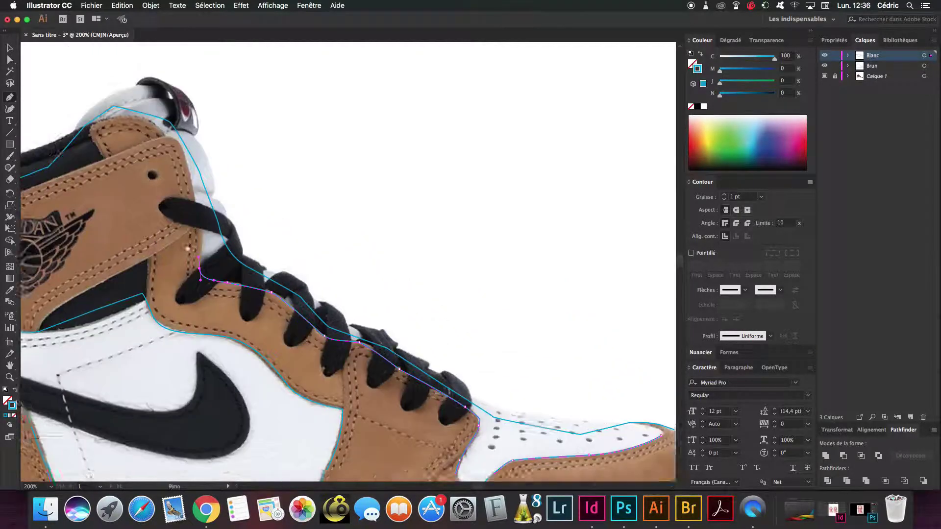
{"action": "scroll", "coordinate": [199, 269], "scroll_direction": "up", "scroll_amount": 2}
{"action": "scroll", "coordinate": [200, 269], "scroll_direction": "left", "scroll_amount": 1}
{"action": "left_click", "coordinate": [93, 173]}
{"action": "left_click", "coordinate": [142, 132]}
{"action": "left_click", "coordinate": [173, 124]}
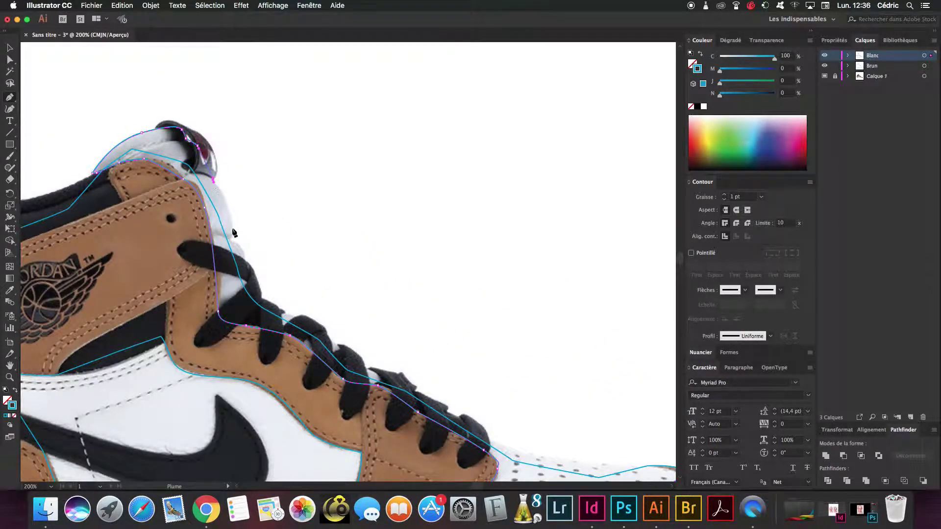
{"action": "left_click", "coordinate": [253, 297]}
{"action": "left_click", "coordinate": [375, 371]}
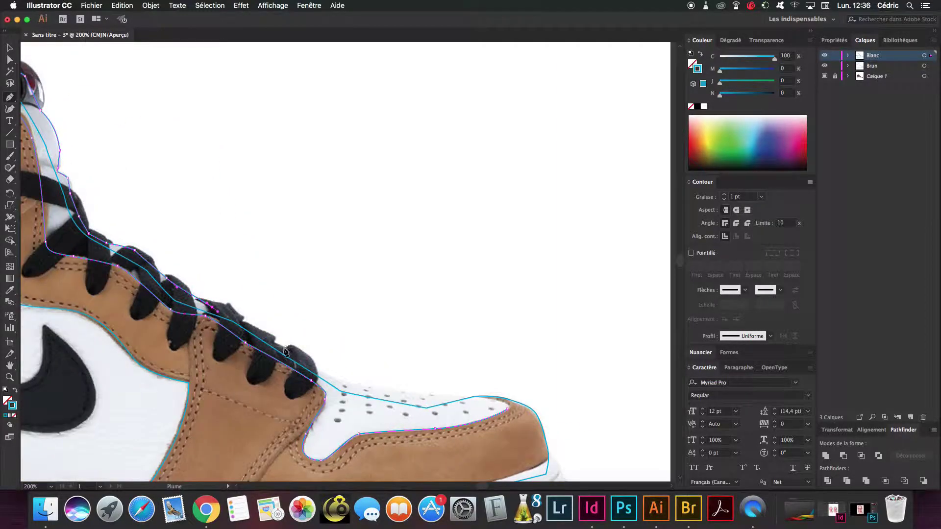
{"action": "scroll", "coordinate": [392, 372], "scroll_direction": "right", "scroll_amount": 5}
{"action": "scroll", "coordinate": [392, 373], "scroll_direction": "down", "scroll_amount": 2}
{"action": "left_click", "coordinate": [378, 389]}
{"action": "left_click", "coordinate": [440, 394]}
{"action": "scroll", "coordinate": [465, 416], "scroll_direction": "down", "scroll_amount": 3}
- Save the document as 'Jordan 1 rookie.ai' with the default Illustrator options
{"action": "key", "text": "super+s"}
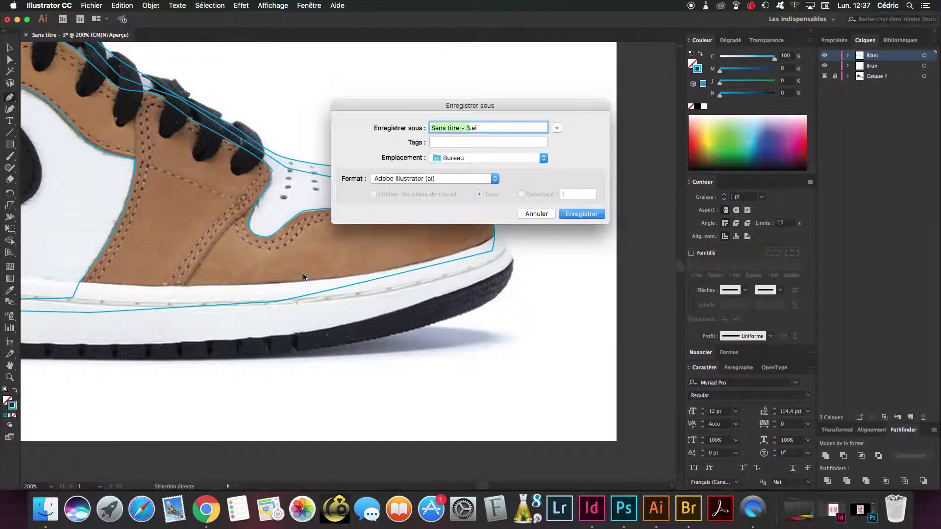
{"action": "type", "text": "1 rookie"}
{"action": "key", "text": "Return"}
- Add a new layer named 'Noir' for the black parts
{"action": "key", "text": "Return"}
{"action": "key", "text": "super+1"}
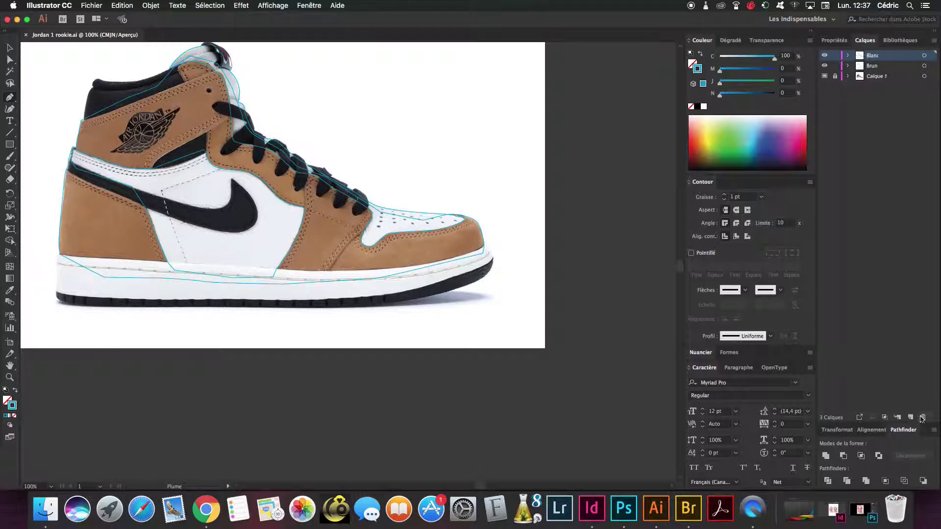
{"action": "left_click", "coordinate": [922, 419]}
{"action": "double_click", "coordinate": [873, 55]}
{"action": "type", "text": "Noir"}
{"action": "key", "text": "Return"}
{"action": "scroll", "coordinate": [417, 289], "scroll_direction": "up", "scroll_amount": 3}
{"action": "left_click", "coordinate": [415, 284]}
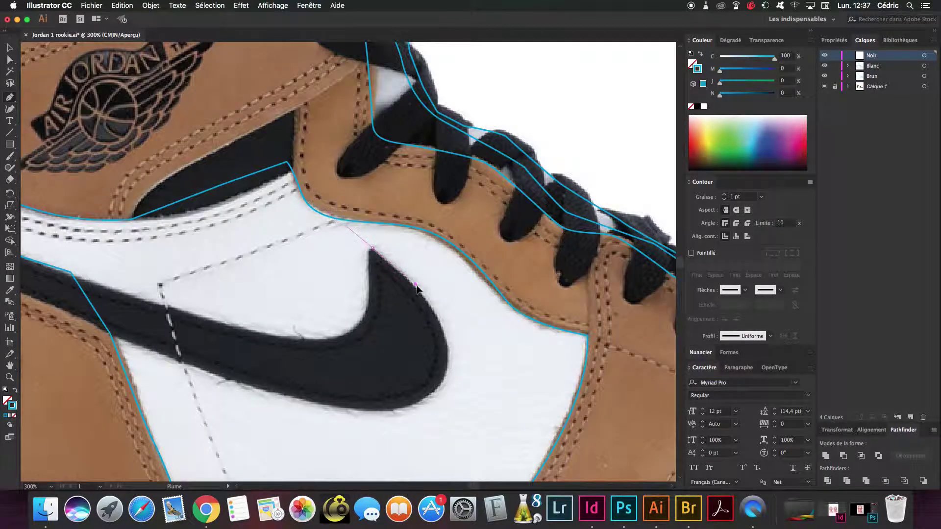
- Trace a closed path around the black heel stripe and collar panel
{"action": "scroll", "coordinate": [267, 395], "scroll_direction": "up", "scroll_amount": 4}
{"action": "scroll", "coordinate": [268, 394], "scroll_direction": "left", "scroll_amount": 10}
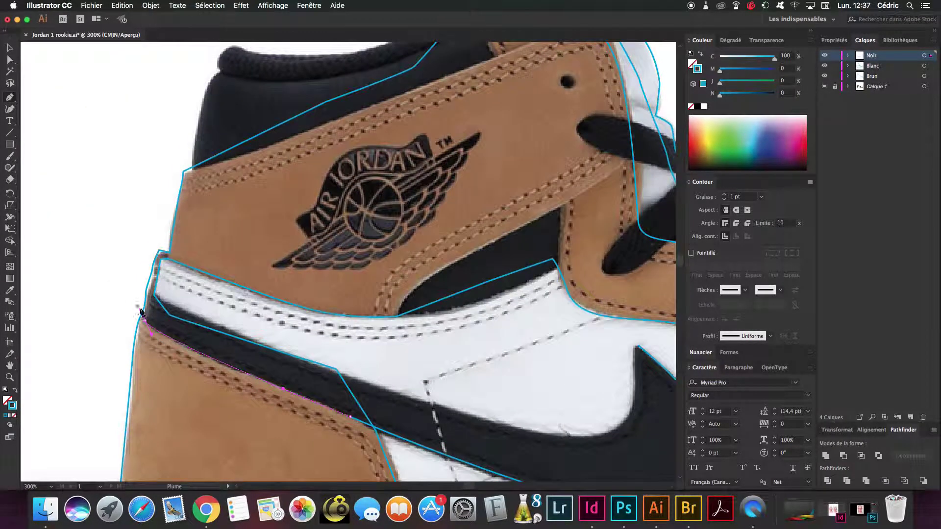
{"action": "left_click", "coordinate": [154, 296]}
{"action": "scroll", "coordinate": [490, 424], "scroll_direction": "right", "scroll_amount": 6}
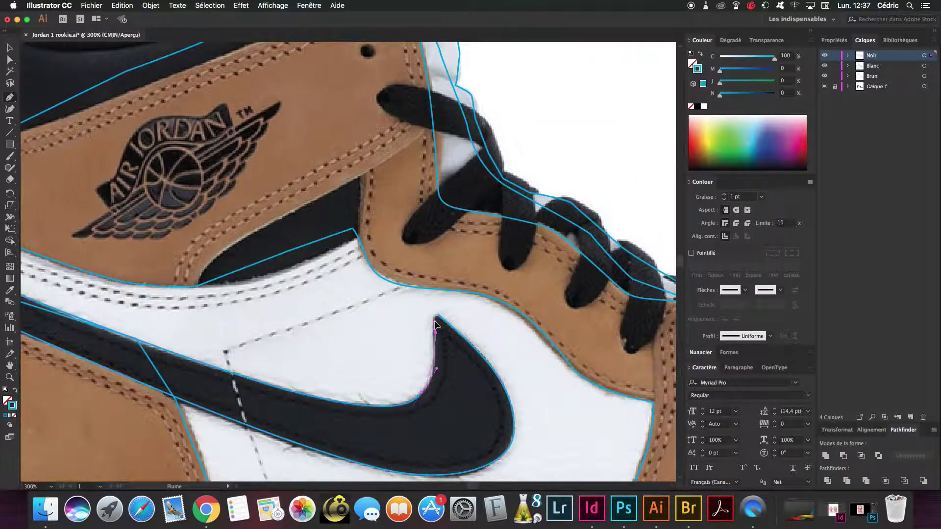
{"action": "scroll", "coordinate": [273, 297], "scroll_direction": "up", "scroll_amount": 2}
{"action": "left_click_drag", "start_coordinate": [243, 329], "coordinate": [245, 345]}
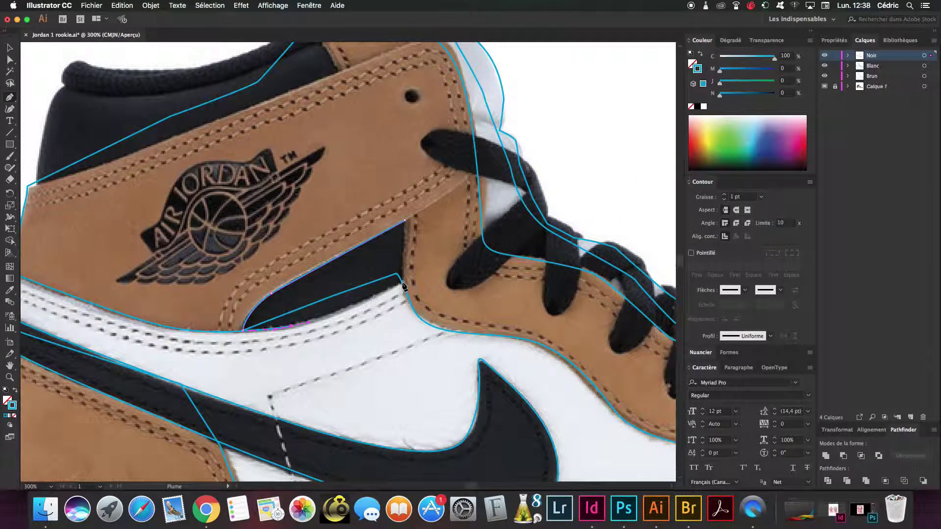
{"action": "left_click", "coordinate": [404, 221]}
- Start a second black path along the top of the collar
{"action": "scroll", "coordinate": [392, 205], "scroll_direction": "up", "scroll_amount": 5}
{"action": "scroll", "coordinate": [392, 206], "scroll_direction": "left", "scroll_amount": 2}
{"action": "left_click", "coordinate": [380, 144]}
{"action": "left_click", "coordinate": [226, 195]}
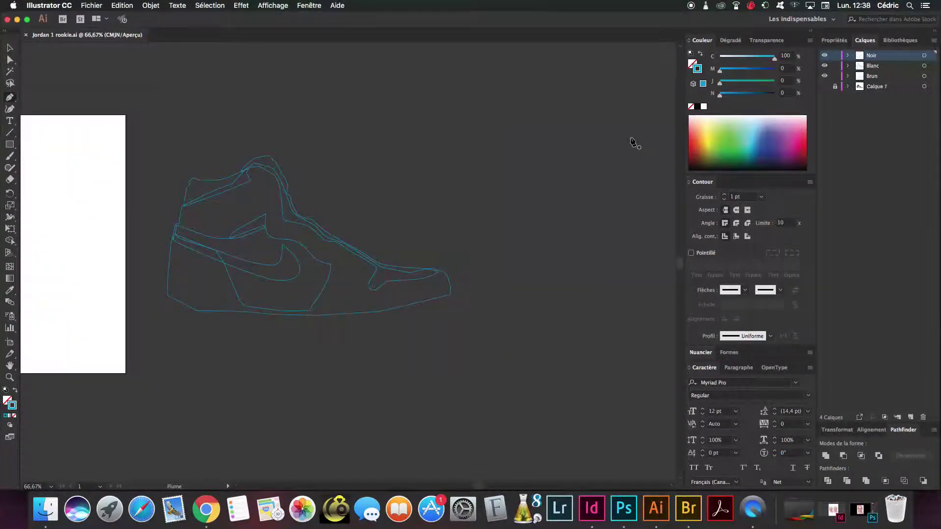
- Add a new top layer named 'Semelle'
{"action": "left_click", "coordinate": [825, 87]}
{"action": "key", "text": "ctrl+l"}
{"action": "double_click", "coordinate": [871, 57]}
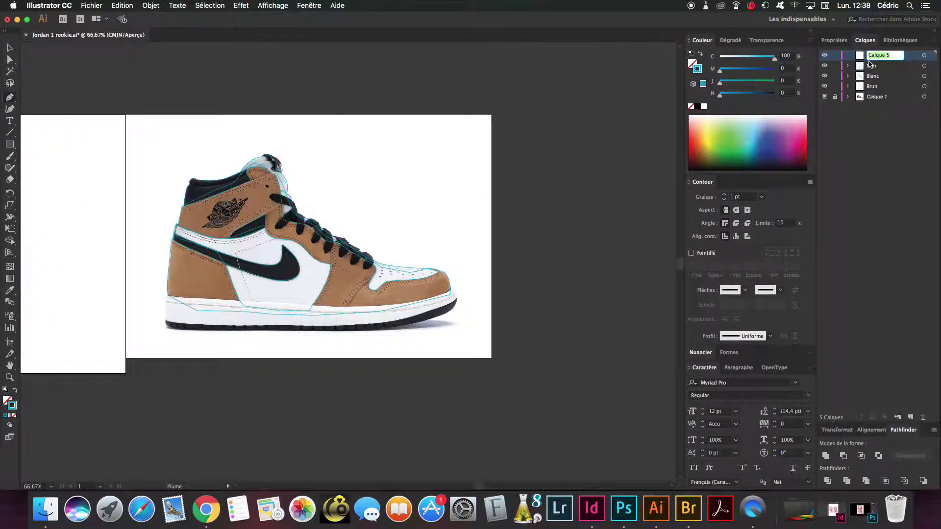
{"action": "type", "text": "Semelle"}
{"action": "key", "text": "Return"}
- Trace a closed path around the sole from heel to toe and back
{"action": "left_click", "coordinate": [208, 290]}
{"action": "left_click", "coordinate": [198, 382]}
{"action": "left_click", "coordinate": [198, 411]}
{"action": "left_click", "coordinate": [333, 439]}
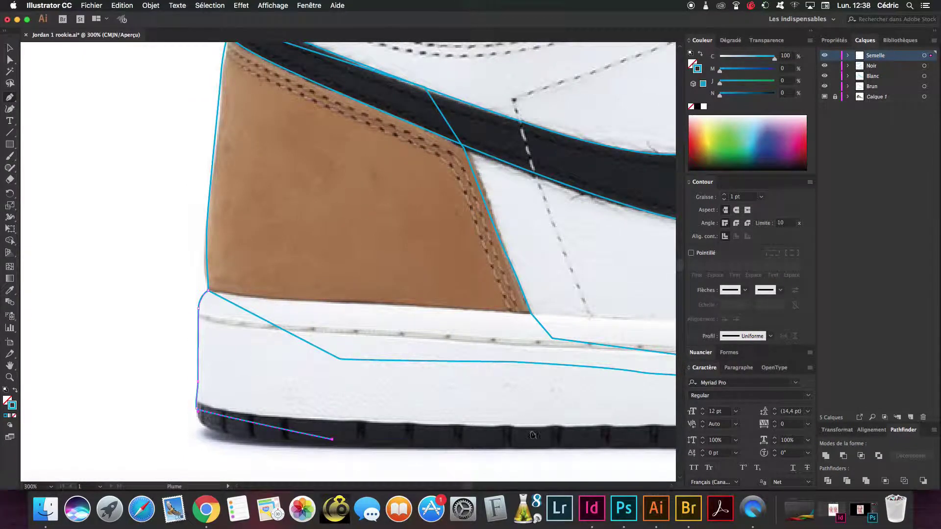
{"action": "scroll", "coordinate": [533, 434], "scroll_direction": "right", "scroll_amount": 10}
{"action": "left_click", "coordinate": [582, 330]}
{"action": "left_click", "coordinate": [315, 342]}
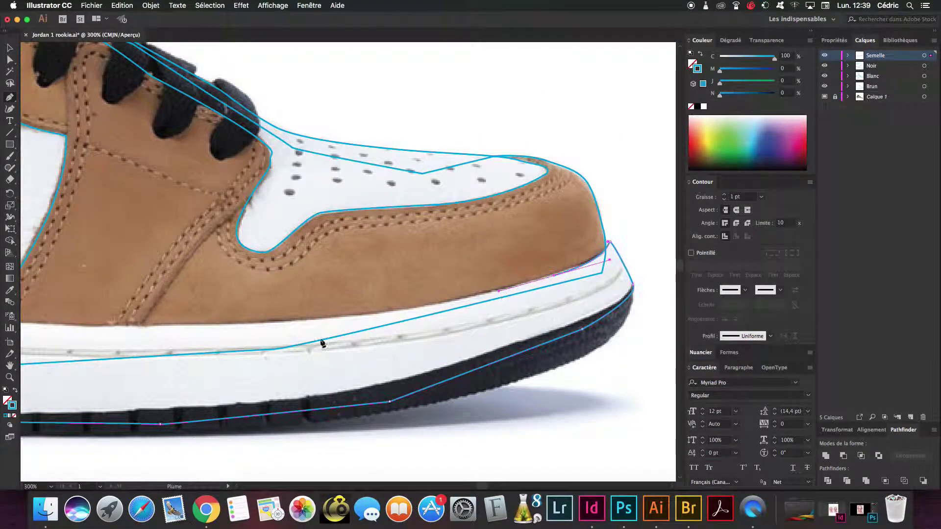
{"action": "scroll", "coordinate": [300, 325], "scroll_direction": "left", "scroll_amount": 15}
{"action": "left_click", "coordinate": [273, 315]}
- Shape the sole path's curve at the toe tip with smooth anchors
{"action": "scroll", "coordinate": [207, 364], "scroll_direction": "down", "scroll_amount": 3}
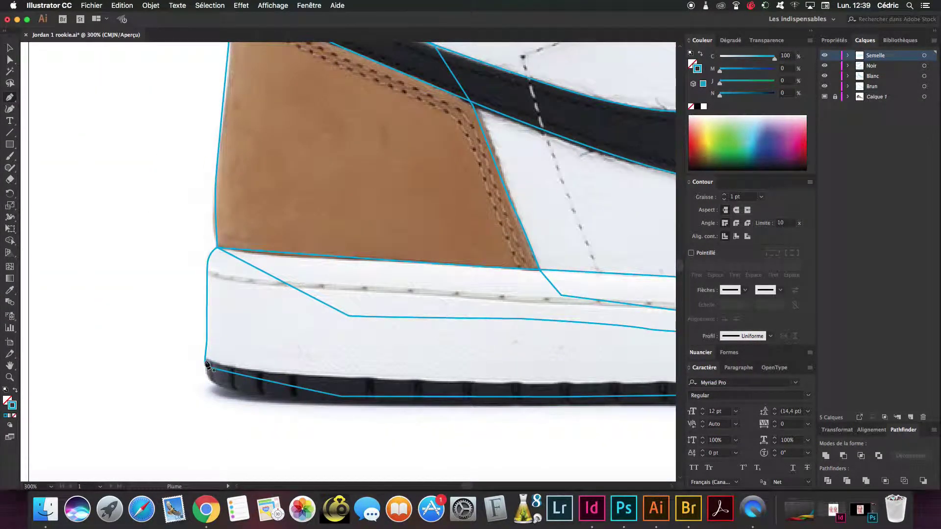
{"action": "scroll", "coordinate": [302, 401], "scroll_direction": "right", "scroll_amount": 15}
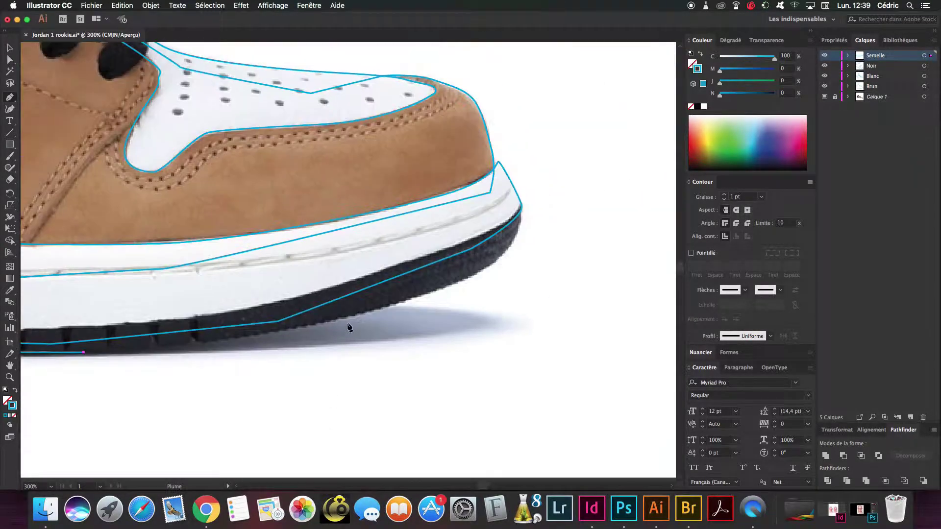
{"action": "left_click_drag", "start_coordinate": [350, 317], "coordinate": [438, 290]}
{"action": "left_click_drag", "start_coordinate": [522, 207], "coordinate": [515, 272]}
{"action": "scroll", "coordinate": [377, 266], "scroll_direction": "left", "scroll_amount": 10}
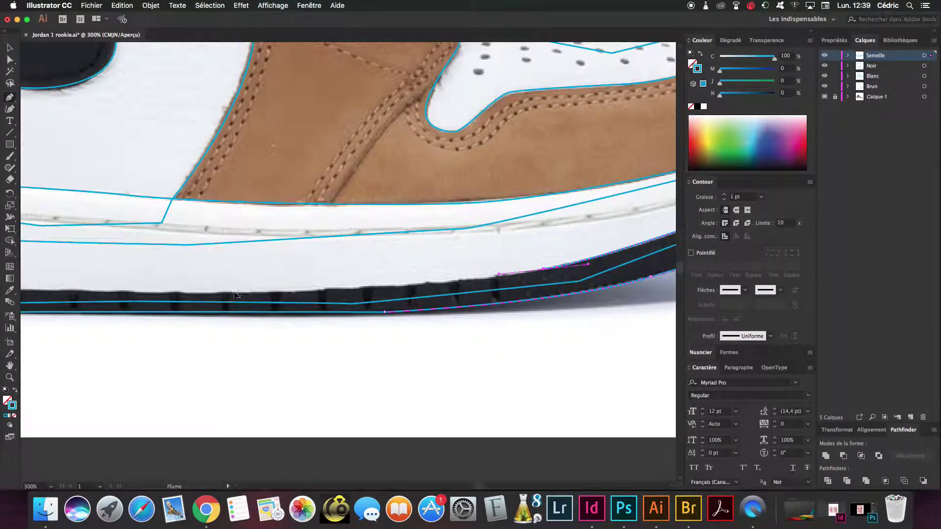
{"action": "scroll", "coordinate": [128, 309], "scroll_direction": "left", "scroll_amount": 10}
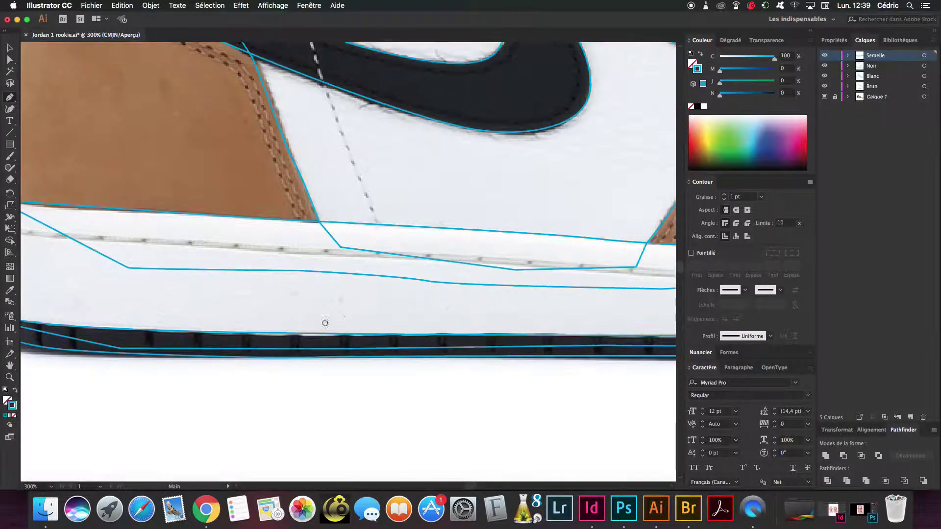
{"action": "scroll", "coordinate": [130, 286], "scroll_direction": "up", "scroll_amount": 3}
- Draw the sole stitching line curving around the toe, then zoom out
{"action": "left_click", "coordinate": [130, 286]}
{"action": "scroll", "coordinate": [360, 277], "scroll_direction": "right", "scroll_amount": 10}
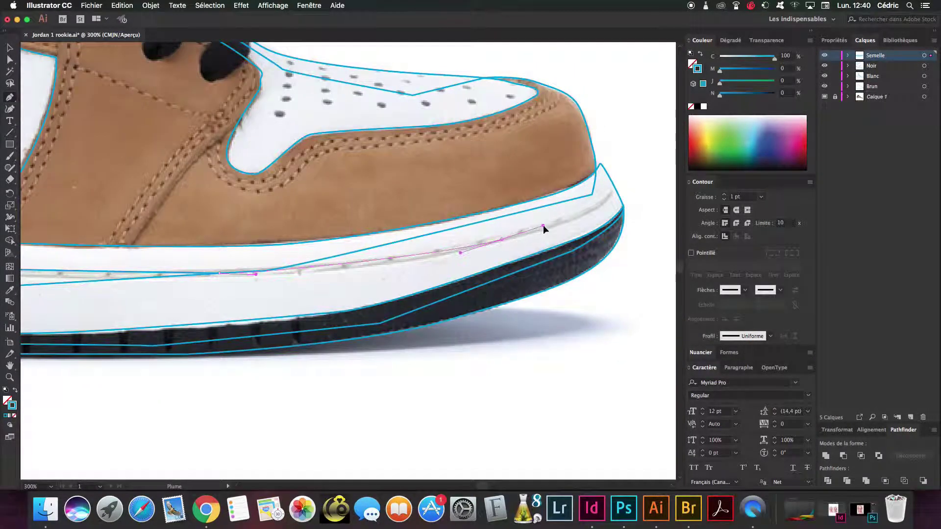
{"action": "left_click", "coordinate": [544, 226]}
{"action": "left_click_drag", "start_coordinate": [616, 187], "coordinate": [624, 160]}
{"action": "key", "text": "super+1"}
- Add a new top layer named 'Lignes'
{"action": "left_click", "coordinate": [910, 417]}
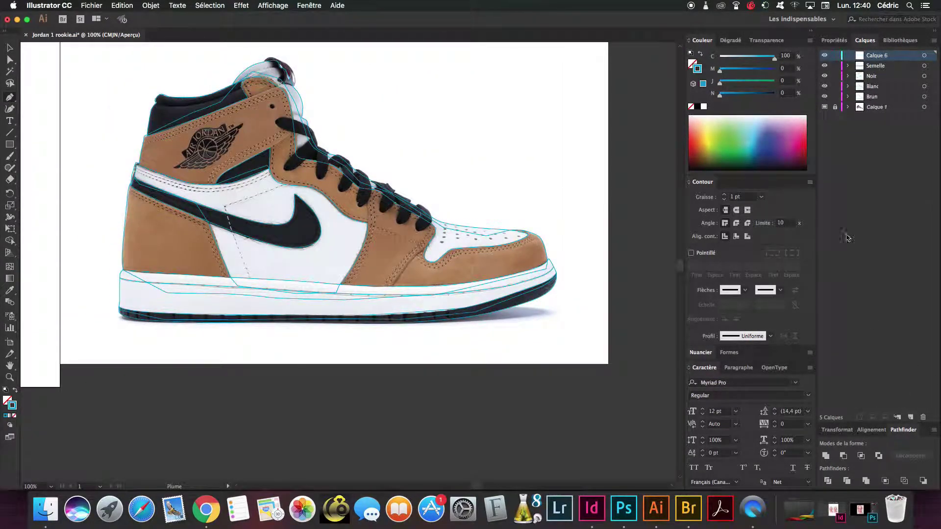
{"action": "double_click", "coordinate": [875, 55]}
{"action": "type", "text": "Lignes"}
{"action": "key", "text": "Return"}
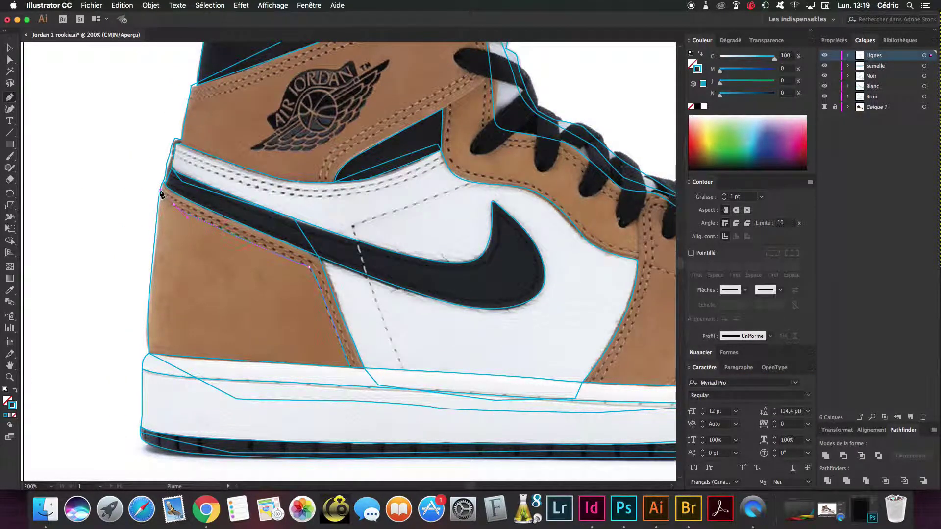
- Draw the stitching path along the toe cap and deselect it
{"action": "key", "text": "a"}
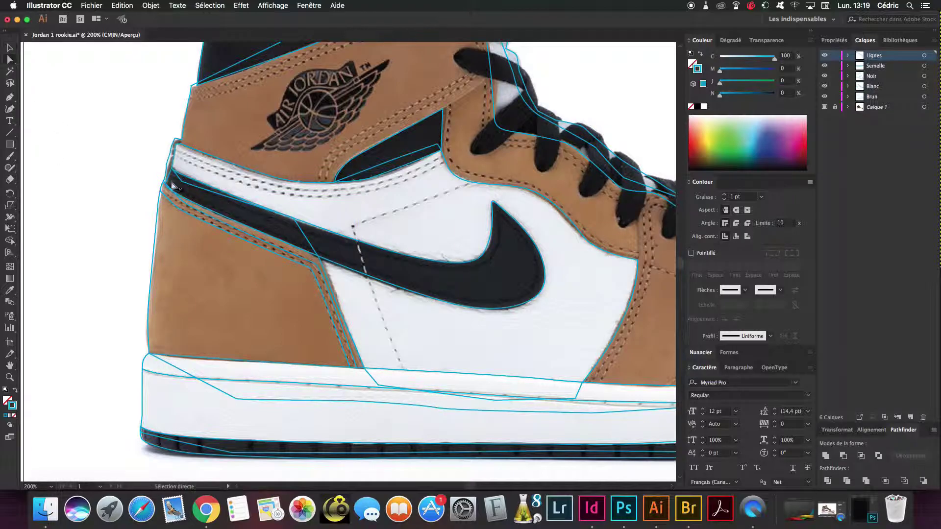
{"action": "scroll", "coordinate": [359, 310], "scroll_direction": "right", "scroll_amount": 10}
{"action": "key", "text": "p"}
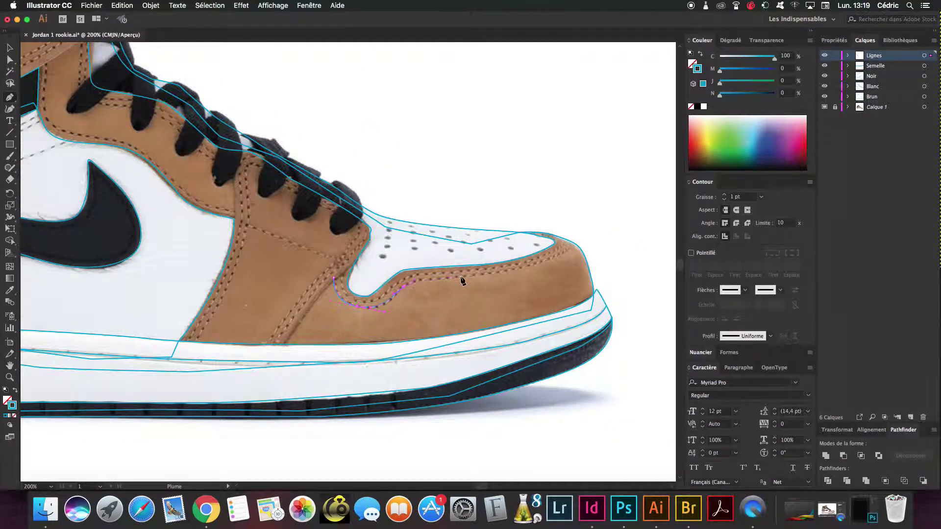
{"action": "key", "text": "v"}
{"action": "left_click", "coordinate": [524, 265]}
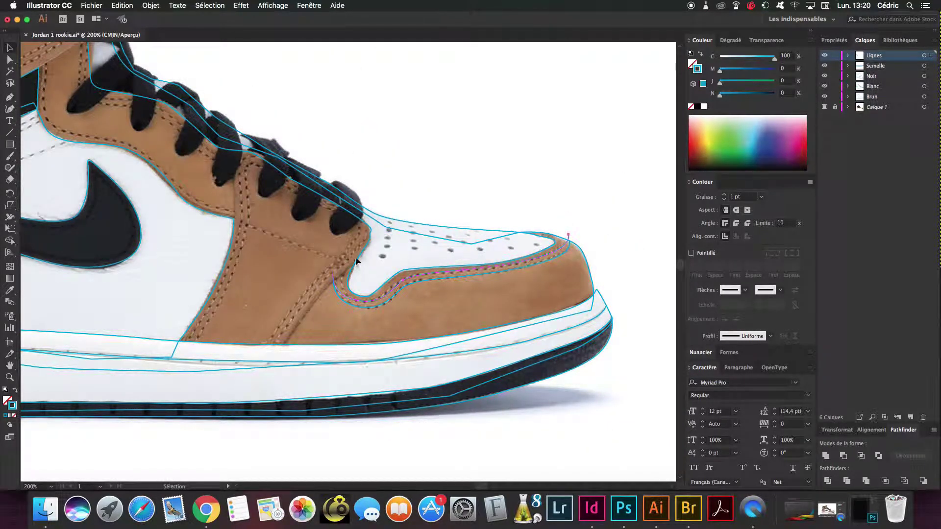
{"action": "key", "text": "v"}
{"action": "left_click", "coordinate": [473, 189]}
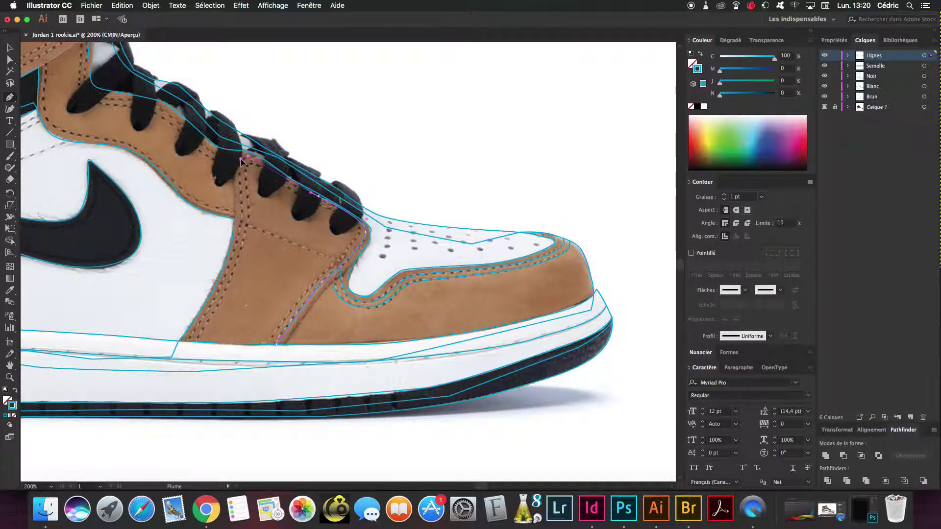
- Refine the collar stitching path with Free Transform and Direct Selection, then deselect it
{"action": "key", "text": "v"}
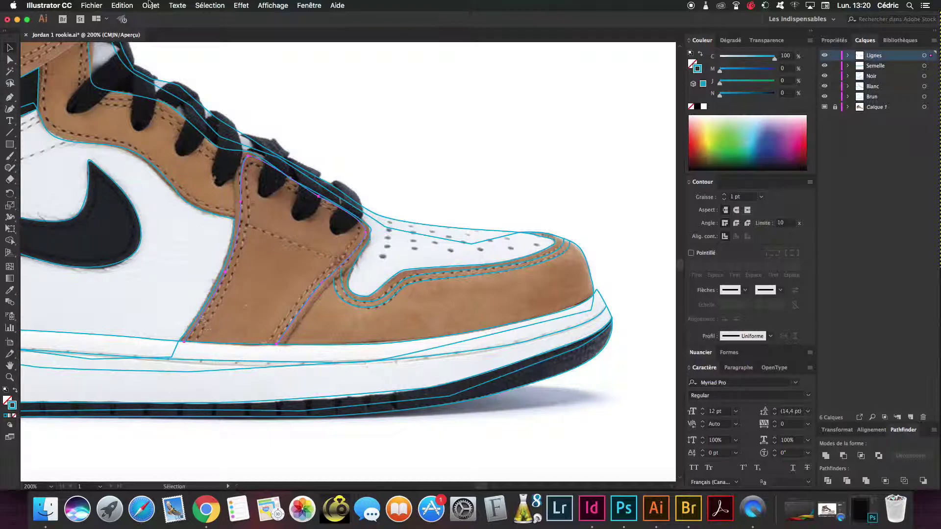
{"action": "key", "text": "e"}
{"action": "key", "text": "a"}
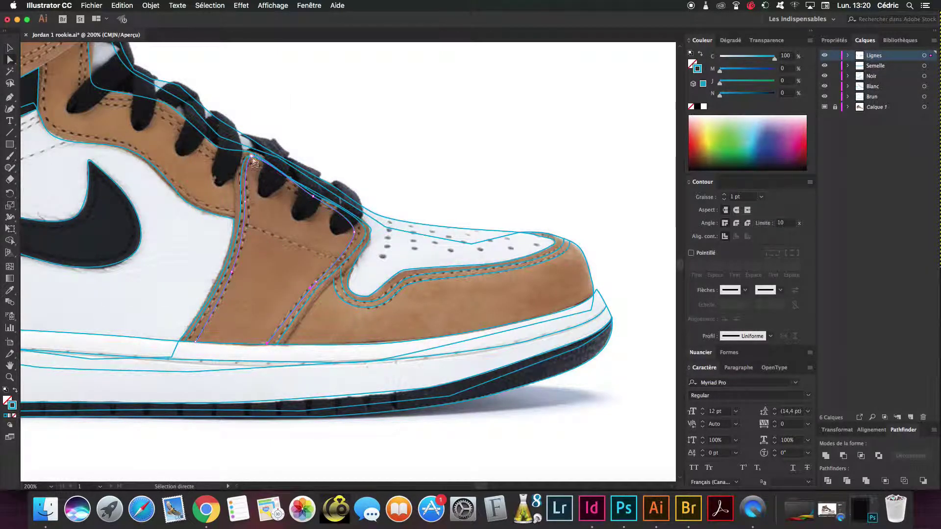
{"action": "left_click", "coordinate": [536, 507]}
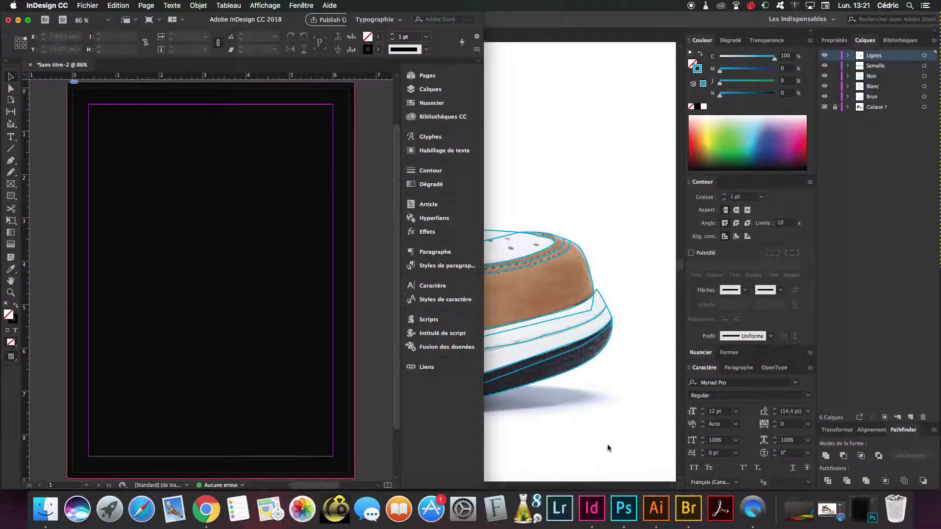
{"action": "left_click", "coordinate": [608, 448]}
{"action": "left_click", "coordinate": [759, 517]}
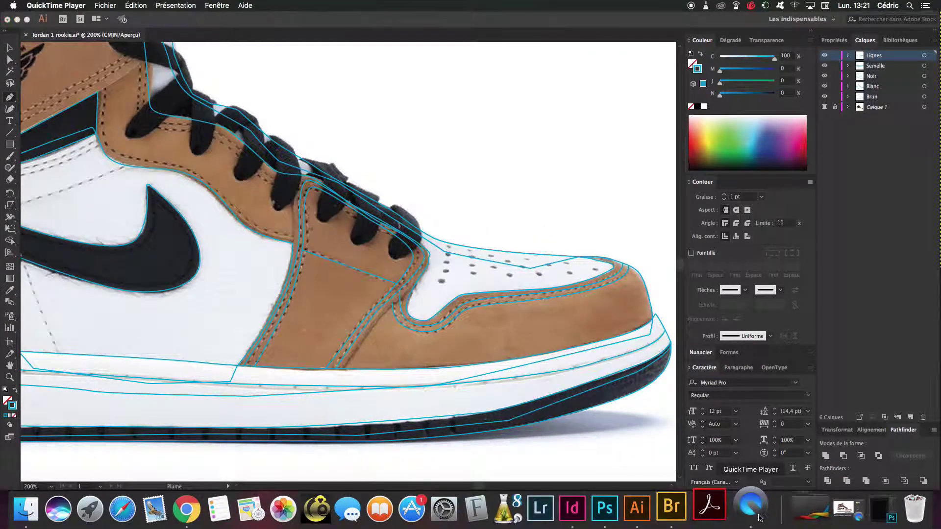
{"action": "right_click", "coordinate": [759, 517]}
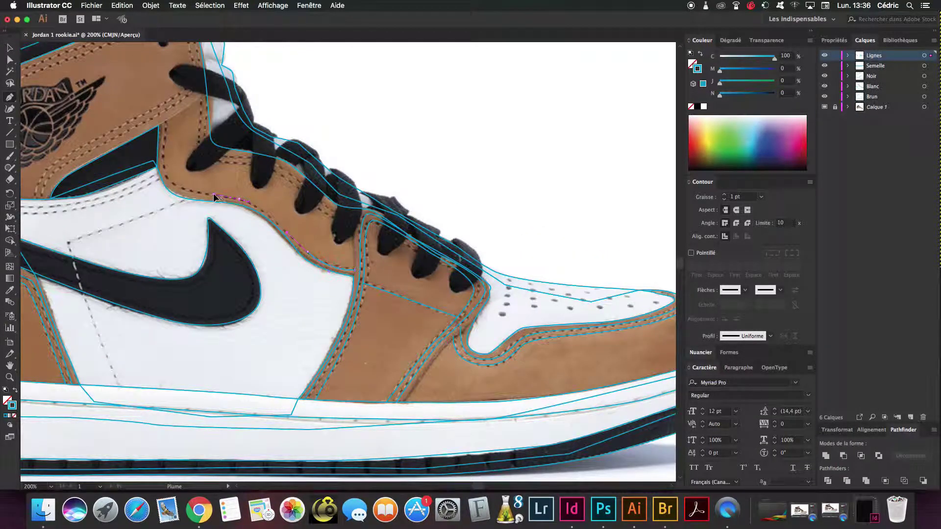
{"action": "key", "text": "super+shift+a"}
- Adjust the anchor points of the collar stitching path
{"action": "key", "text": "a"}
{"action": "left_click", "coordinate": [202, 140]}
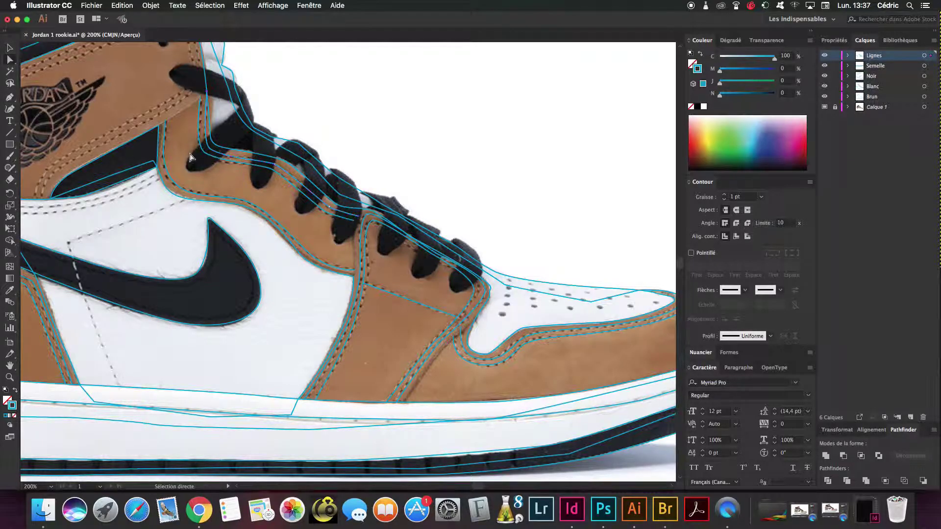
{"action": "scroll", "coordinate": [191, 157], "scroll_direction": "left", "scroll_amount": 5}
{"action": "key", "text": "p"}
{"action": "scroll", "coordinate": [271, 164], "scroll_direction": "up", "scroll_amount": 8}
{"action": "scroll", "coordinate": [359, 168], "scroll_direction": "up", "scroll_amount": 2}
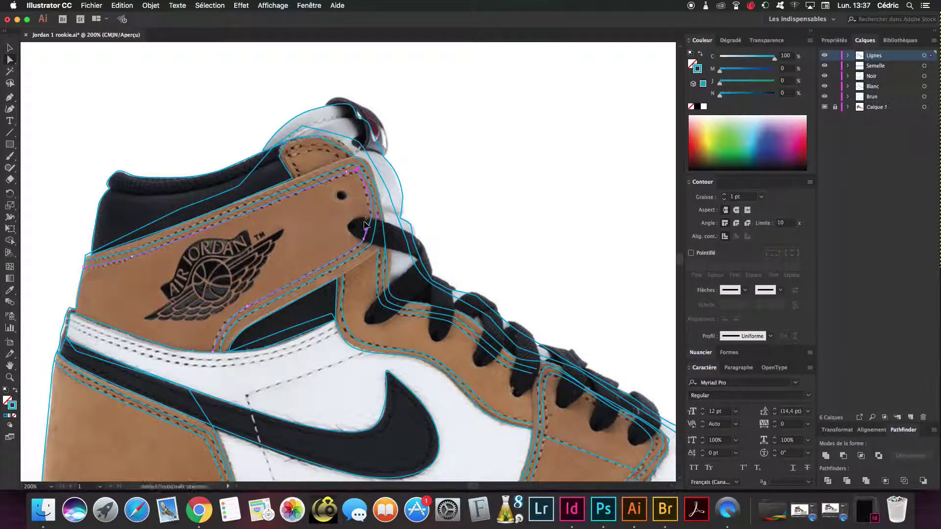
- Draw and reshape a curved stitching path along the white panel's top edge
{"action": "key", "text": "p"}
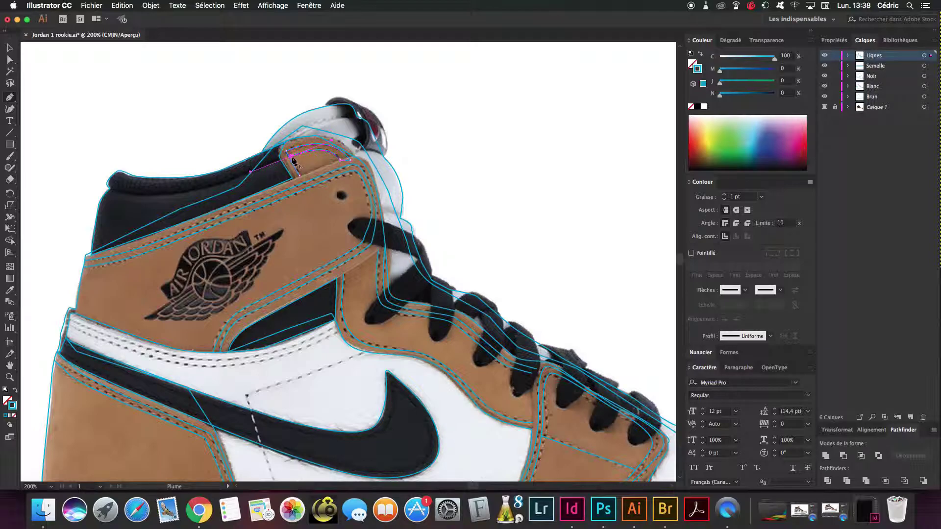
{"action": "scroll", "coordinate": [293, 161], "scroll_direction": "down", "scroll_amount": 3}
{"action": "left_click", "coordinate": [70, 275]}
{"action": "left_click_drag", "start_coordinate": [214, 314], "coordinate": [233, 316]}
{"action": "left_click_drag", "start_coordinate": [338, 279], "coordinate": [362, 256]}
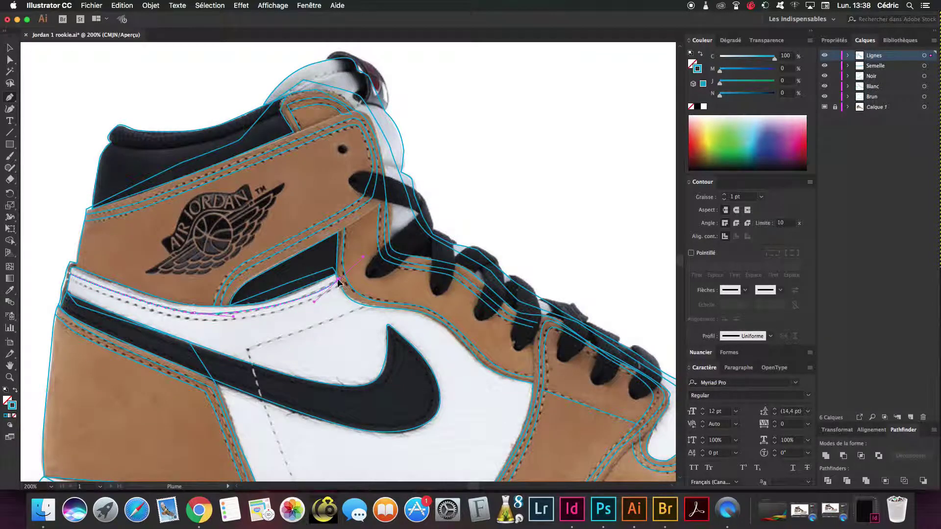
{"action": "key", "text": "a"}
{"action": "left_click_drag", "start_coordinate": [211, 313], "coordinate": [211, 319]}
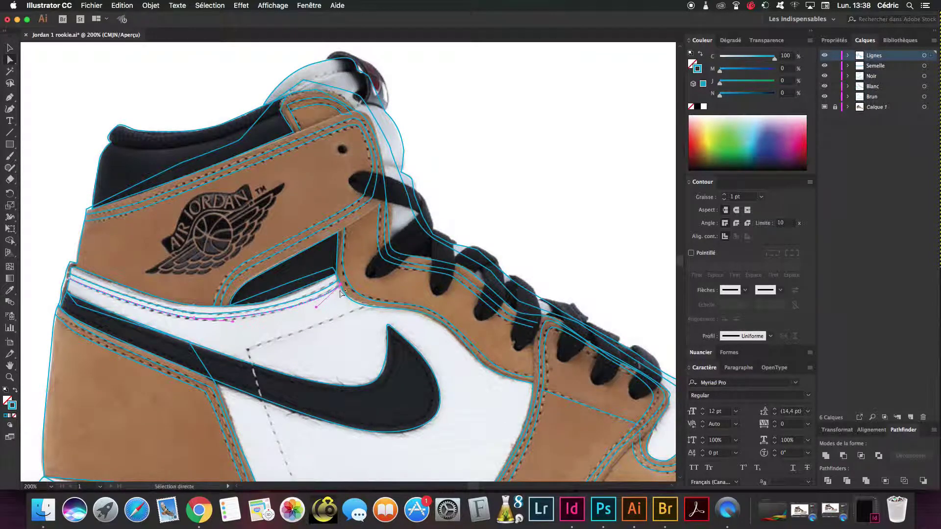
{"action": "key", "text": "plus"}
{"action": "scroll", "coordinate": [301, 386], "scroll_direction": "down", "scroll_amount": 6}
{"action": "left_click", "coordinate": [365, 196]}
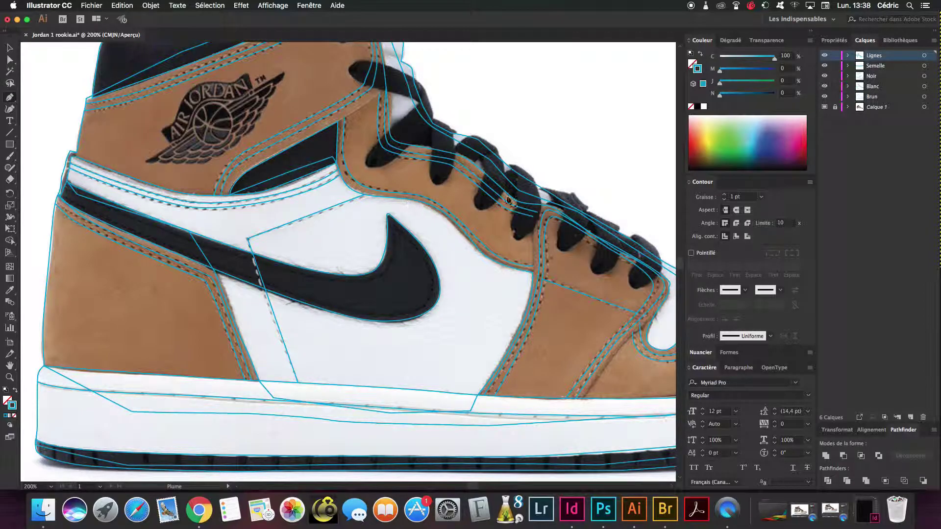
- Zoom out to check the whole shoe's tracing, then zoom in on the swoosh
{"action": "key", "text": "a"}
{"action": "key", "text": "ctrl+1"}
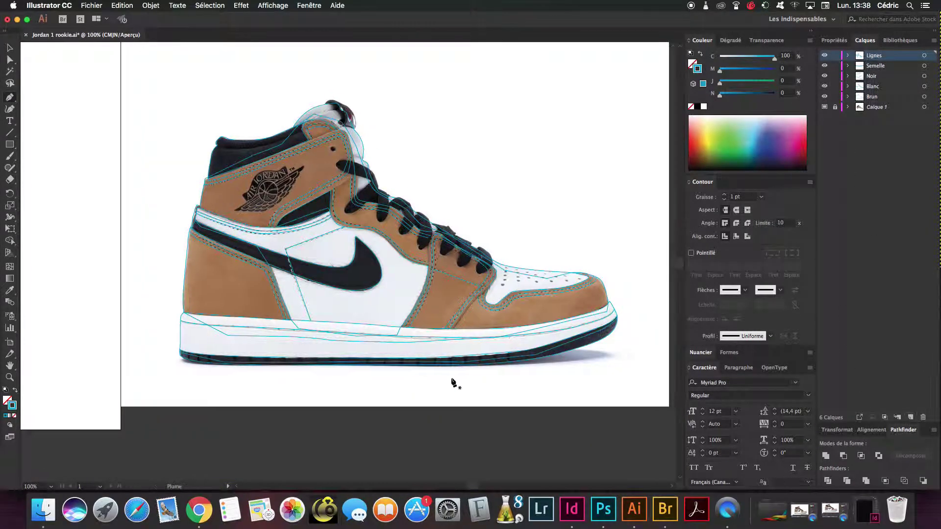
{"action": "key", "text": "p"}
{"action": "key", "text": "ctrl+plus"}
{"action": "key", "text": "ctrl+plus"}
{"action": "key", "text": "ctrl+plus"}
{"action": "key", "text": "ctrl+0"}
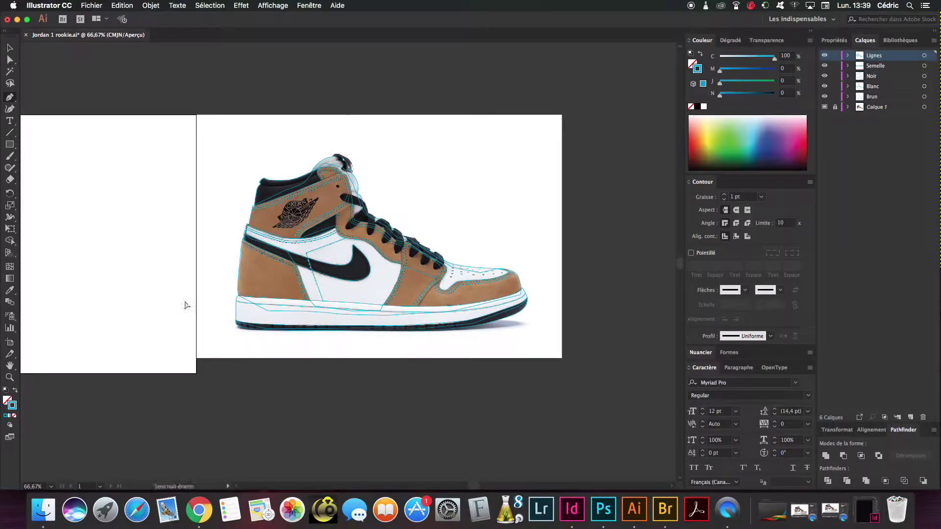
{"action": "key", "text": "ctrl+plus"}
{"action": "key", "text": "ctrl+plus"}
- Add a new layer named 'details' and zoom in on the shoe collar
{"action": "left_click", "coordinate": [911, 417]}
{"action": "double_click", "coordinate": [873, 55]}
{"action": "type", "text": "details"}
{"action": "key", "text": "Return"}
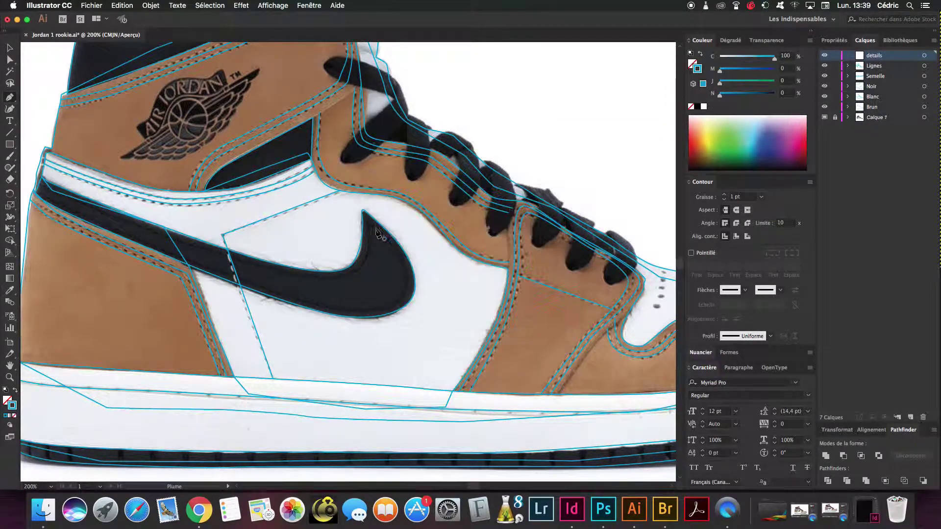
{"action": "key", "text": "l"}
{"action": "scroll", "coordinate": [318, 171], "scroll_direction": "up", "scroll_amount": 5}
{"action": "key", "text": "p"}
{"action": "key", "text": "ctrl+plus"}
{"action": "scroll", "coordinate": [308, 151], "scroll_direction": "up", "scroll_amount": 5}
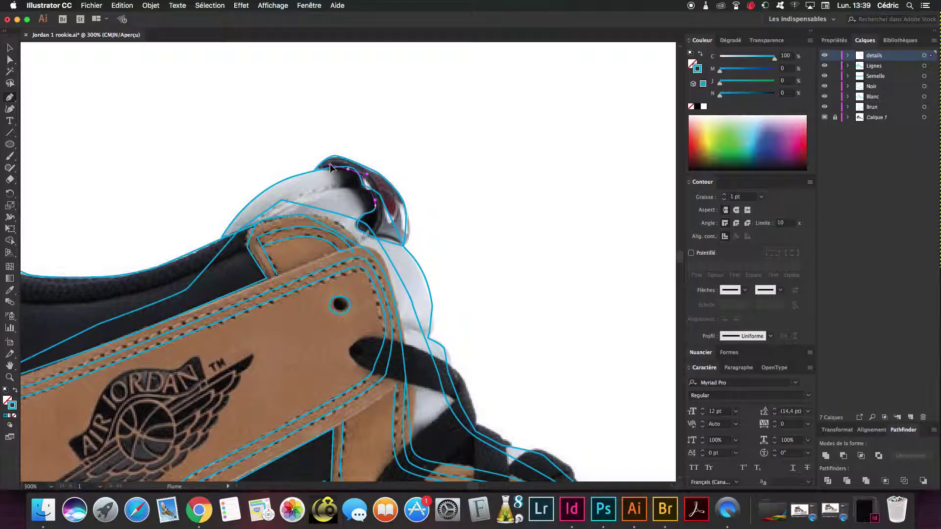
{"action": "scroll", "coordinate": [294, 196], "scroll_direction": "down", "scroll_amount": 10}
{"action": "scroll", "coordinate": [248, 221], "scroll_direction": "right", "scroll_amount": 5}
- Add another new layer on top named 'lacets'
{"action": "key", "text": "ctrl+l"}
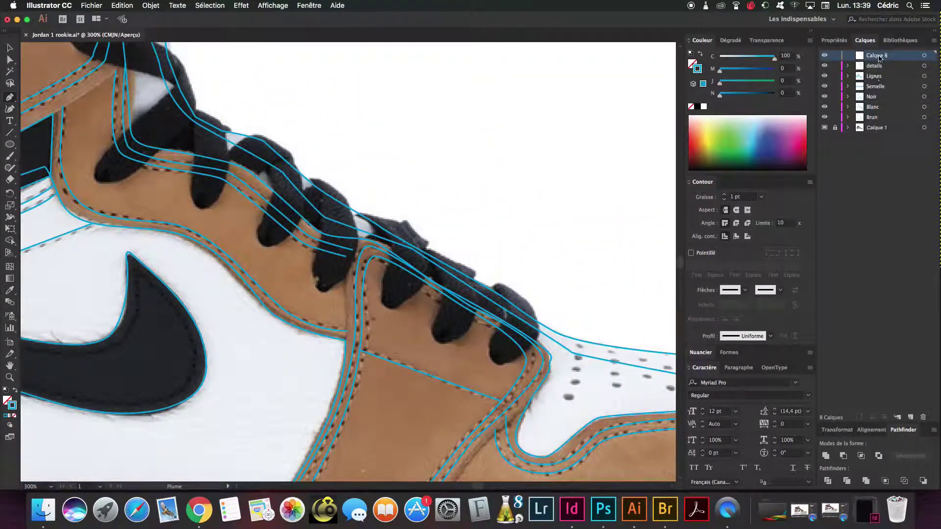
{"action": "double_click", "coordinate": [880, 58]}
{"action": "type", "text": "lacets"}
{"action": "key", "text": "Return"}
{"action": "scroll", "coordinate": [321, 271], "scroll_direction": "up", "scroll_amount": 6}
{"action": "scroll", "coordinate": [321, 271], "scroll_direction": "left", "scroll_amount": 4}
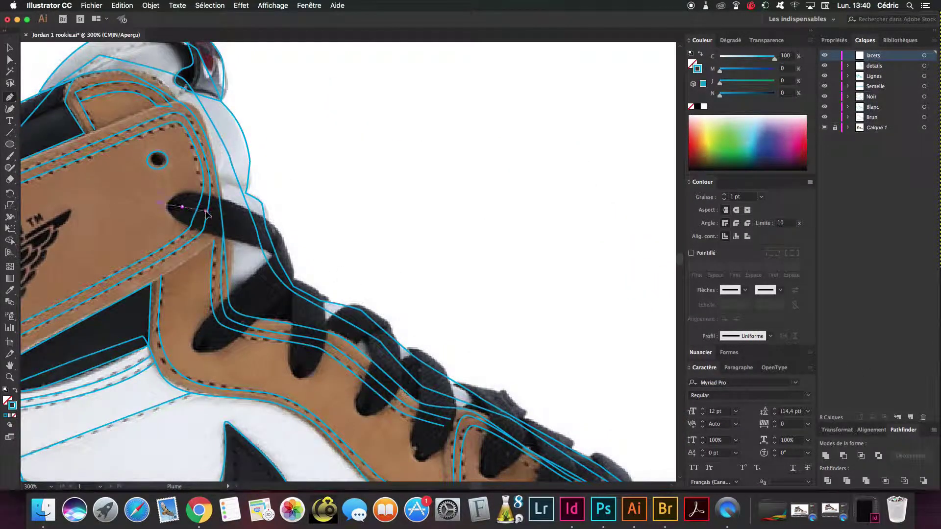
- Trace curved outlines around the lace loops from the collar down toward the toe
{"action": "left_click_drag", "start_coordinate": [206, 214], "coordinate": [211, 196]}
{"action": "left_click_drag", "start_coordinate": [275, 226], "coordinate": [283, 238]}
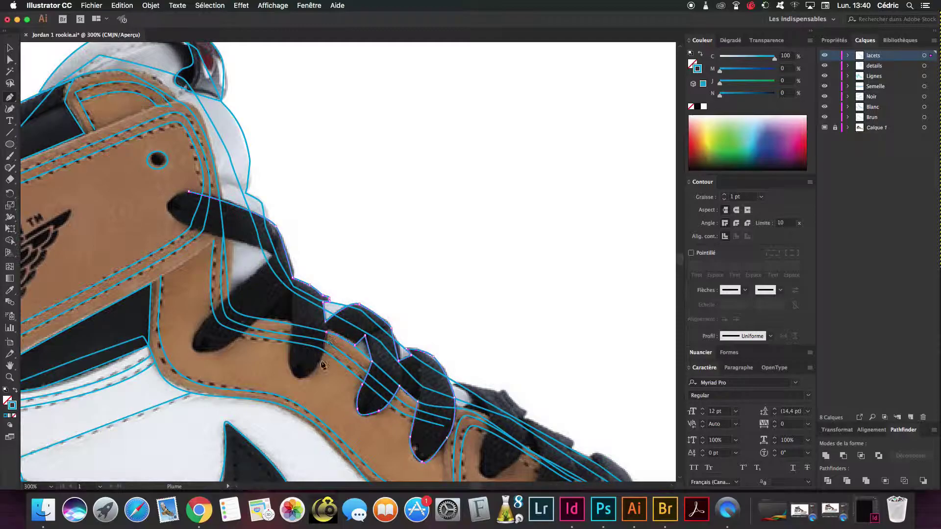
{"action": "left_click", "coordinate": [207, 236]}
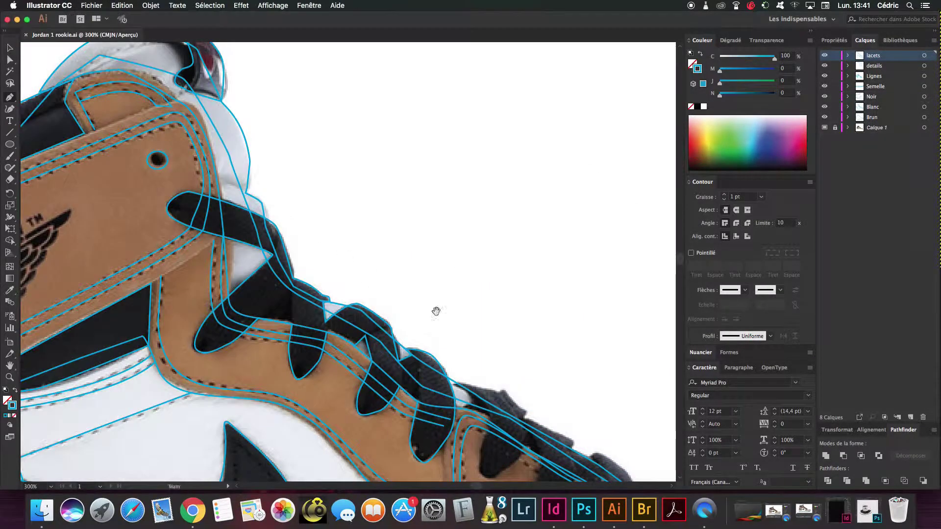
{"action": "left_click_drag", "start_coordinate": [436, 311], "coordinate": [196, 145]}
{"action": "left_click_drag", "start_coordinate": [373, 365], "coordinate": [363, 370]}
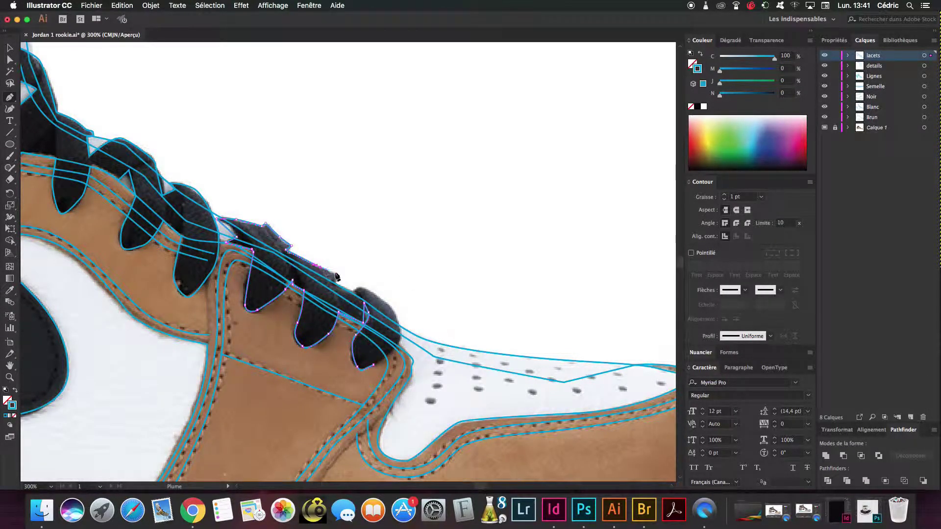
{"action": "left_click", "coordinate": [401, 336]}
- Check the traced paths in outline view, then fill the laces solid black
{"action": "key", "text": "ctrl+0"}
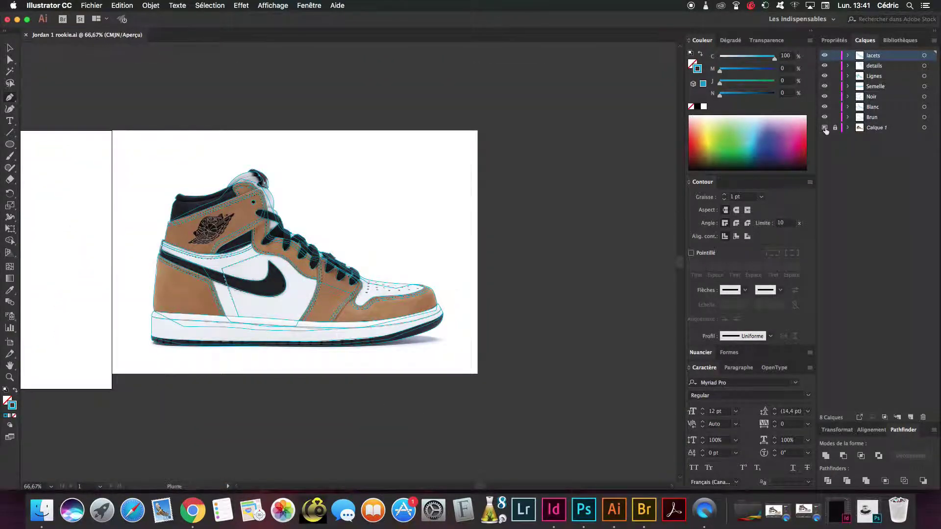
{"action": "key", "text": "ctrl+y"}
{"action": "key", "text": "ctrl+y"}
{"action": "key", "text": "ctrl+1"}
{"action": "left_click", "coordinate": [696, 51]}
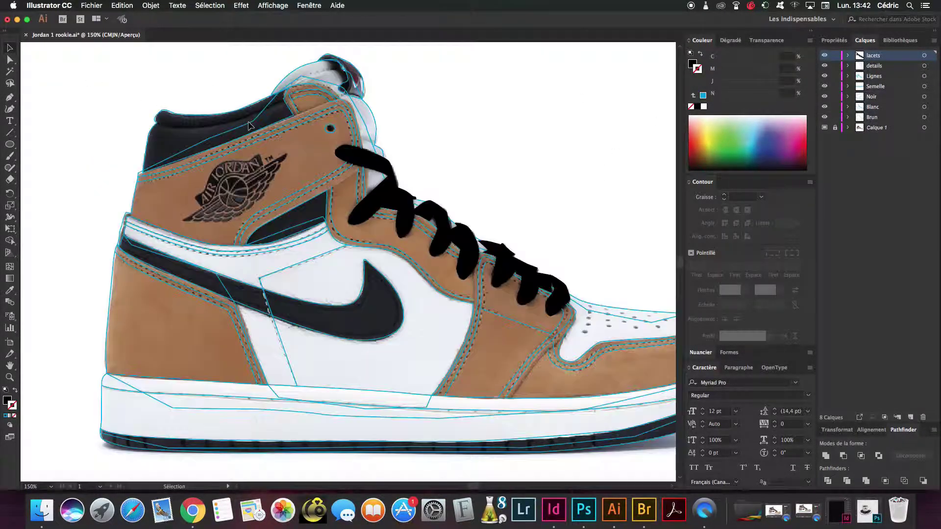
- Select the collar and other stitching paths and give them black strokes
{"action": "key", "text": "ctrl+plus"}
{"action": "left_click", "coordinate": [361, 236]}
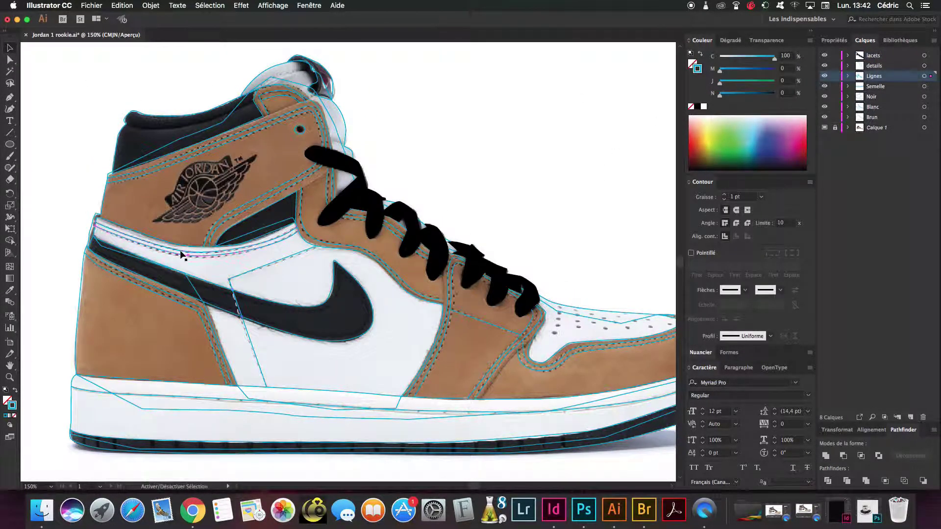
{"action": "left_click", "coordinate": [181, 254]}
{"action": "scroll", "coordinate": [509, 343], "scroll_direction": "right", "scroll_amount": 1}
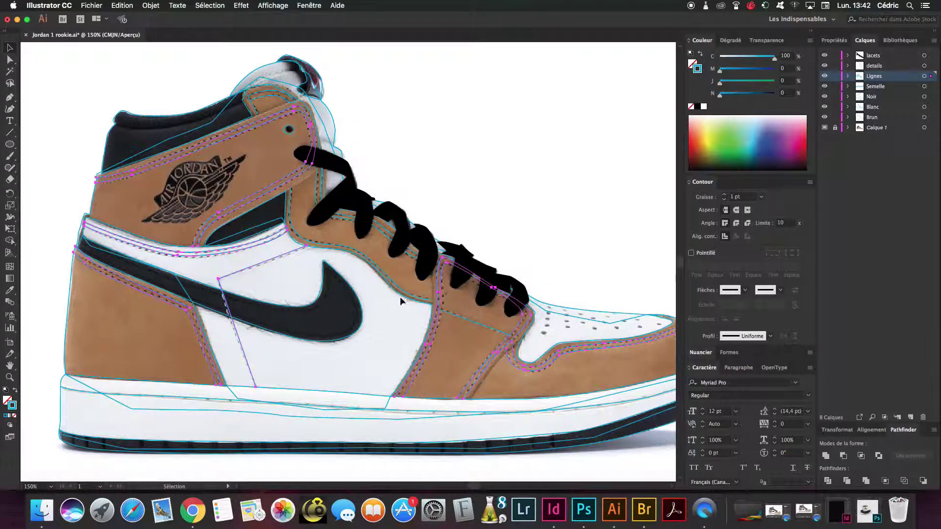
{"action": "left_click", "coordinate": [369, 267], "text": "shift"}
{"action": "scroll", "coordinate": [426, 213], "scroll_direction": "right", "scroll_amount": 5}
{"action": "left_click", "coordinate": [697, 107]}
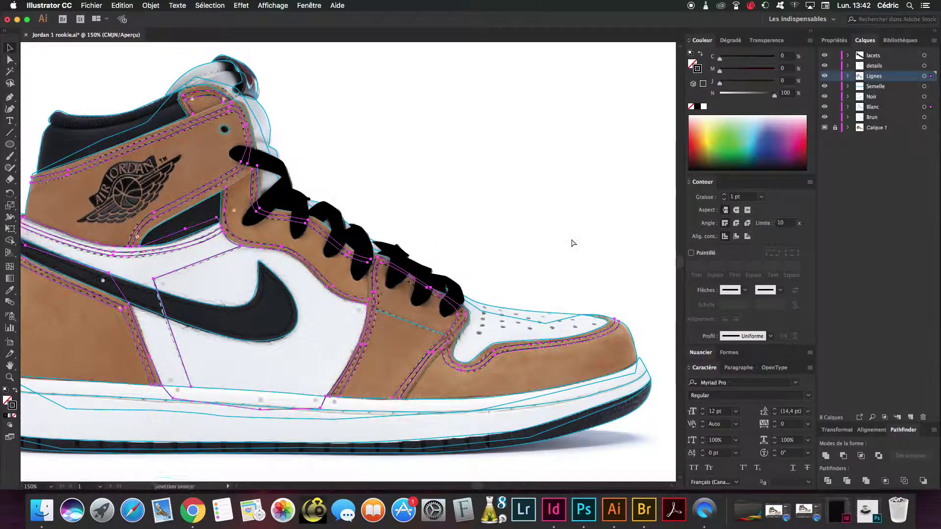
- Turn the stitching strokes into dashed lines with a 4 pt dash
{"action": "key", "text": "ctrl+plus"}
{"action": "key", "text": "ctrl+plus"}
{"action": "key", "text": "ctrl+plus"}
{"action": "left_click", "coordinate": [691, 253]}
{"action": "type", "text": "2"}
{"action": "key", "text": "Return"}
{"action": "type", "text": "4"}
{"action": "key", "text": "Return"}
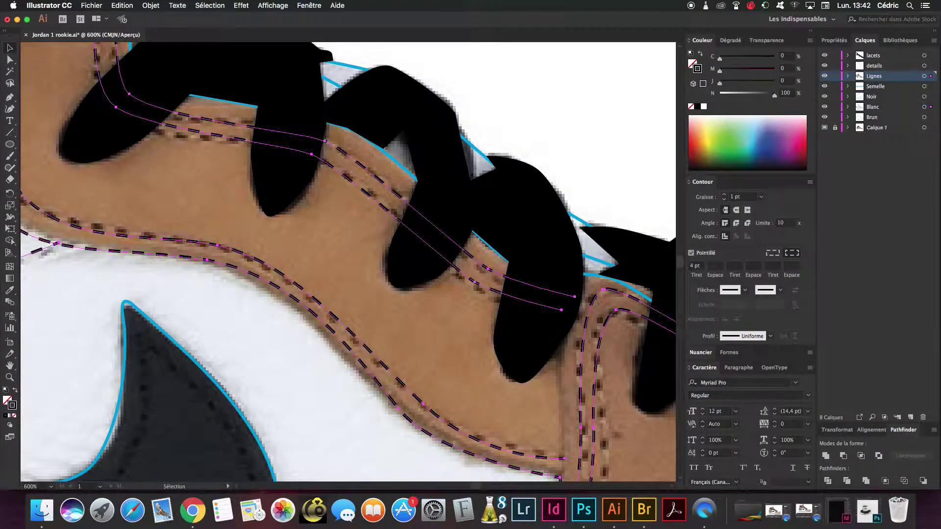
{"action": "key", "text": "ctrl+minus"}
{"action": "key", "text": "ctrl+minus"}
{"action": "key", "text": "ctrl+minus"}
- Select the line running along the sole
{"action": "key", "text": "i"}
{"action": "key", "text": "v"}
{"action": "key", "text": "ctrl+minus"}
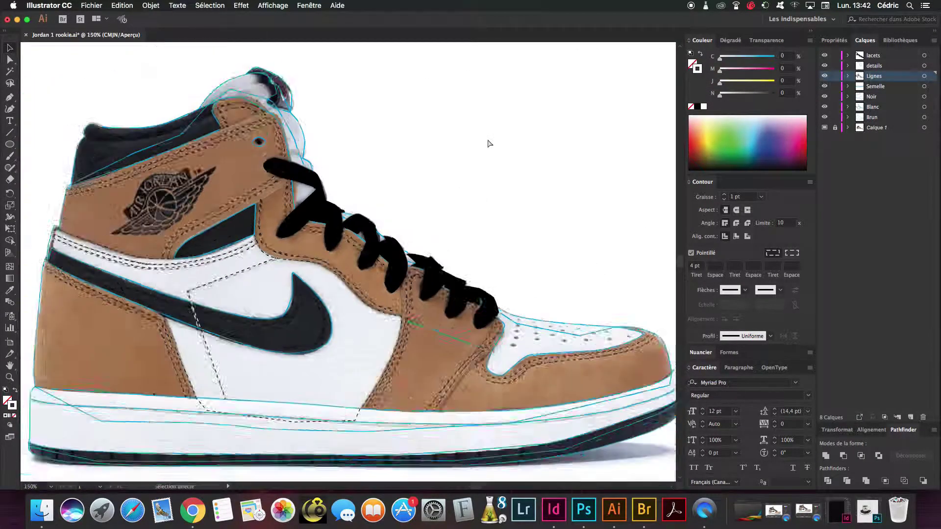
{"action": "left_click", "coordinate": [181, 413]}
- Make the sole line a black 4 pt stroke
{"action": "key", "text": "ctrl+plus"}
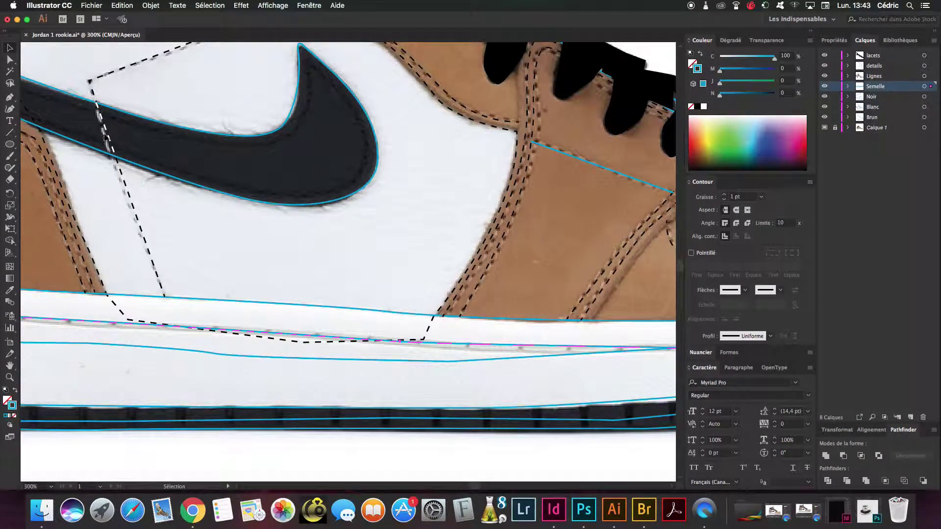
{"action": "key", "text": "ctrl+minus"}
{"action": "key", "text": "ctrl+minus"}
{"action": "left_click", "coordinate": [697, 106]}
{"action": "left_click", "coordinate": [724, 195]}
{"action": "left_click", "coordinate": [95, 222]}
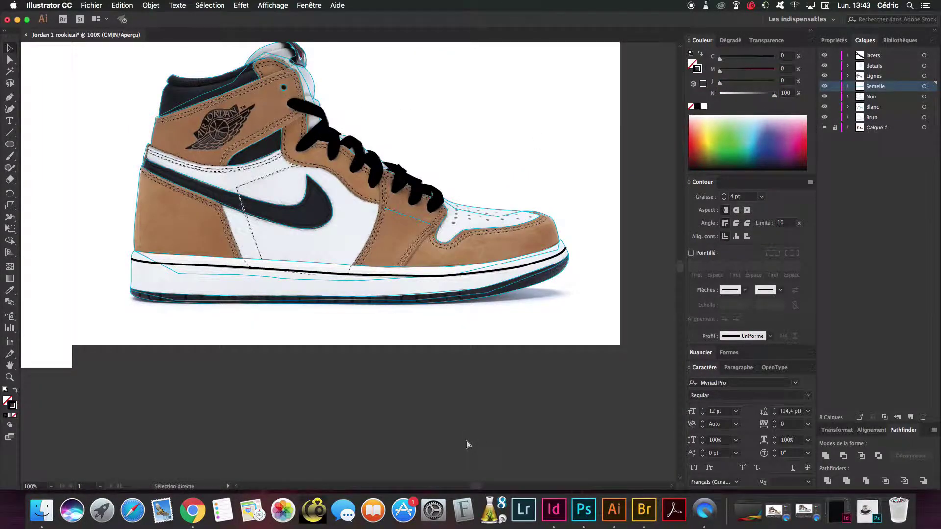
- Fill the sole shape with white
{"action": "key", "text": "ctrl+plus"}
{"action": "key", "text": "v"}
{"action": "left_click", "coordinate": [241, 316]}
{"action": "key", "text": "shift+x"}
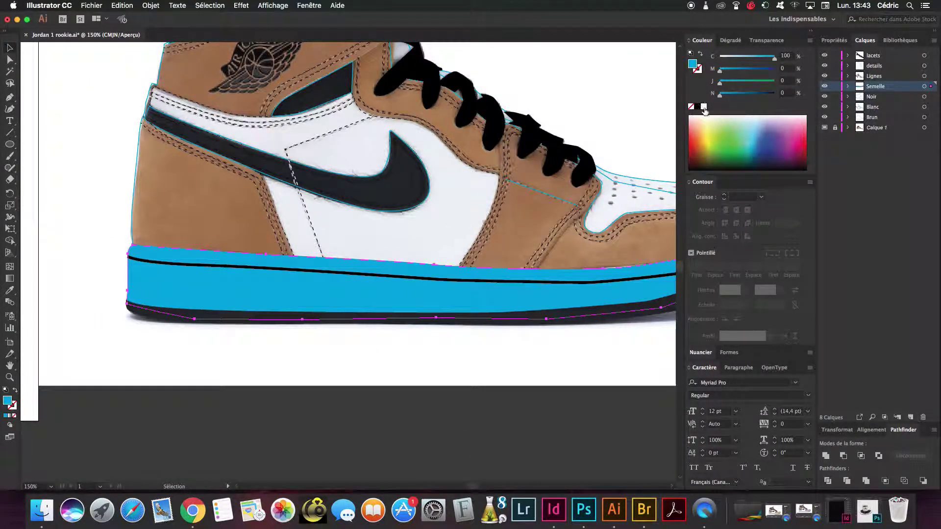
{"action": "left_click", "coordinate": [704, 106]}
{"action": "scroll", "coordinate": [392, 147], "scroll_direction": "right", "scroll_amount": 5}
- Delete the leftover gray collar and toe guide shapes
{"action": "left_click", "coordinate": [216, 100]}
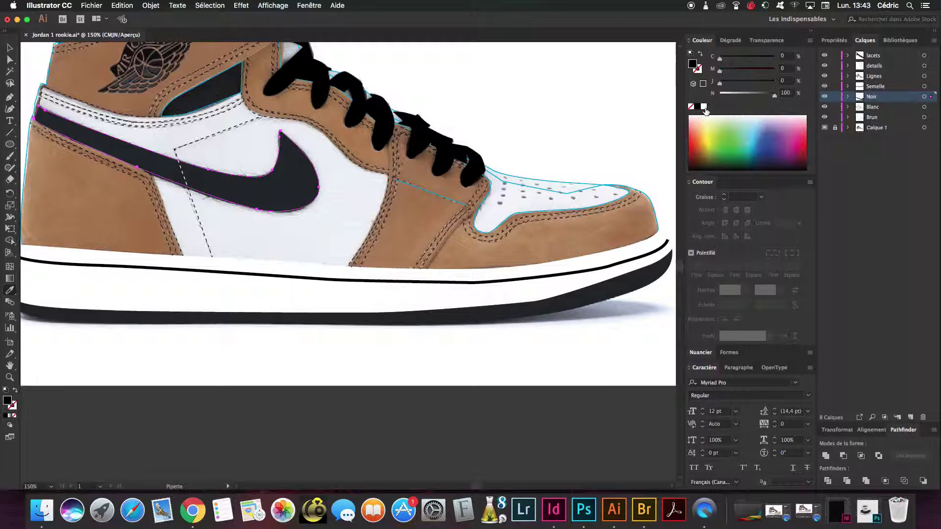
{"action": "left_click", "coordinate": [215, 99]}
{"action": "scroll", "coordinate": [310, 200], "scroll_direction": "up", "scroll_amount": 5}
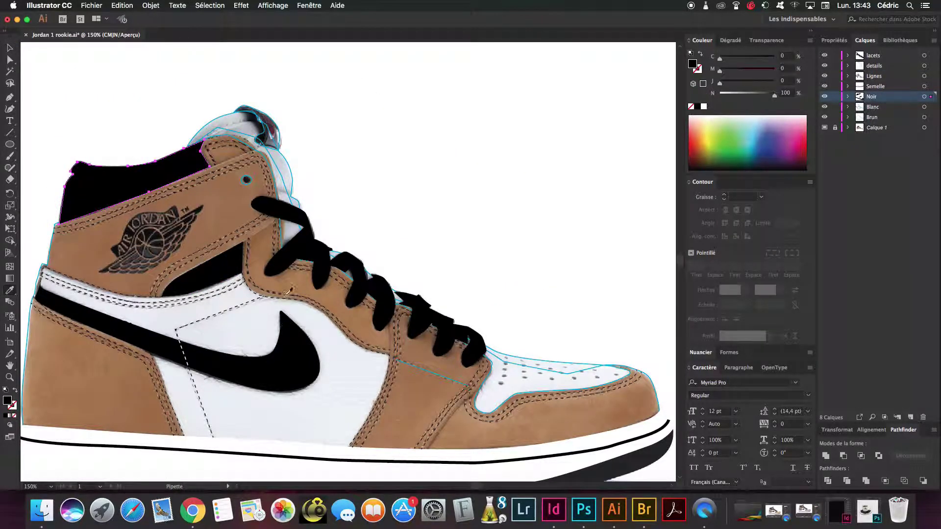
{"action": "left_click", "coordinate": [248, 106]}
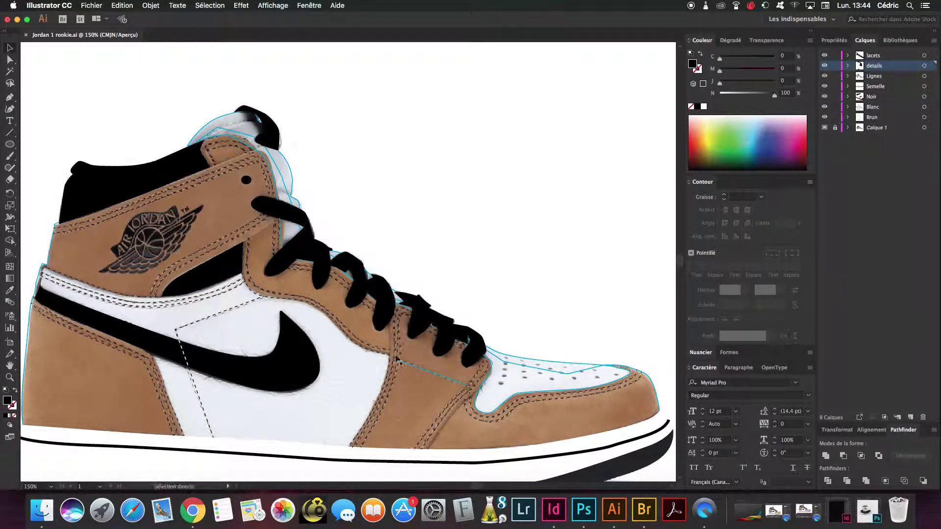
{"action": "left_click", "coordinate": [513, 384]}
{"action": "left_click", "coordinate": [516, 370]}
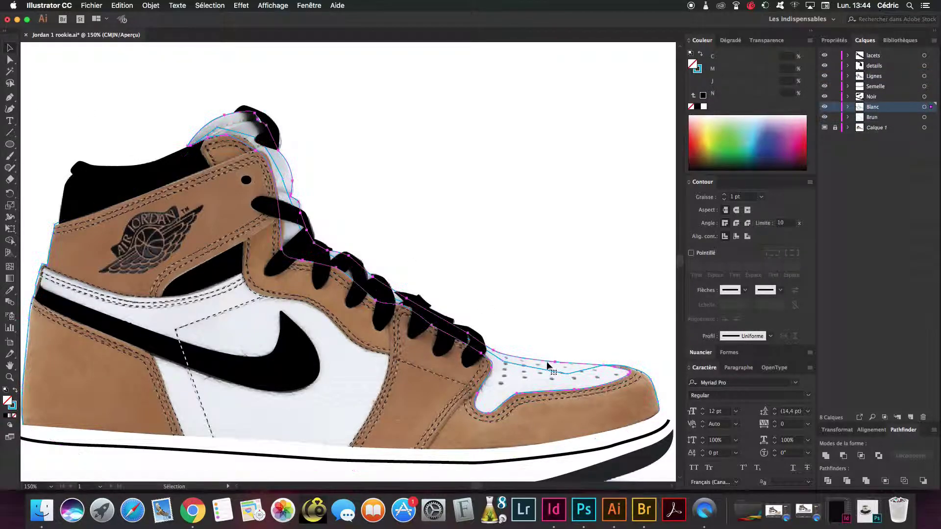
{"action": "key", "text": "i"}
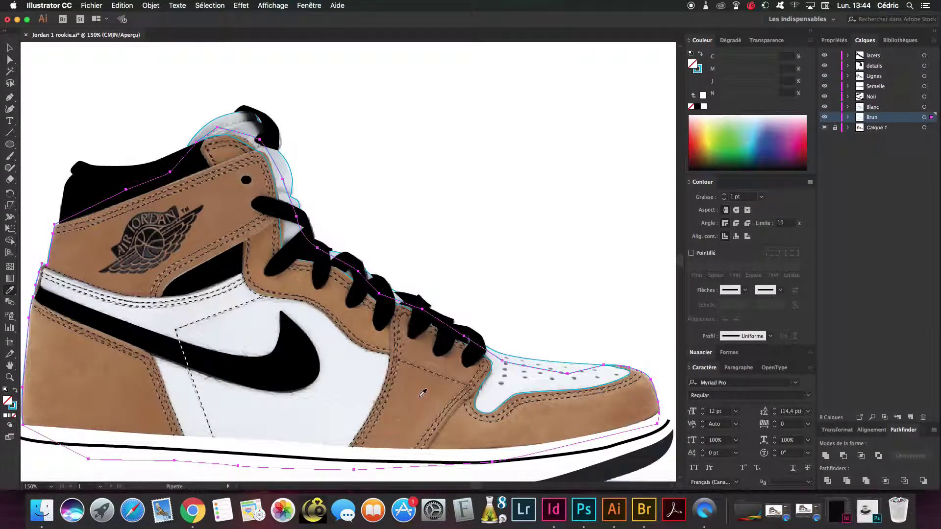
{"action": "key", "text": "v"}
{"action": "left_click", "coordinate": [294, 402]}
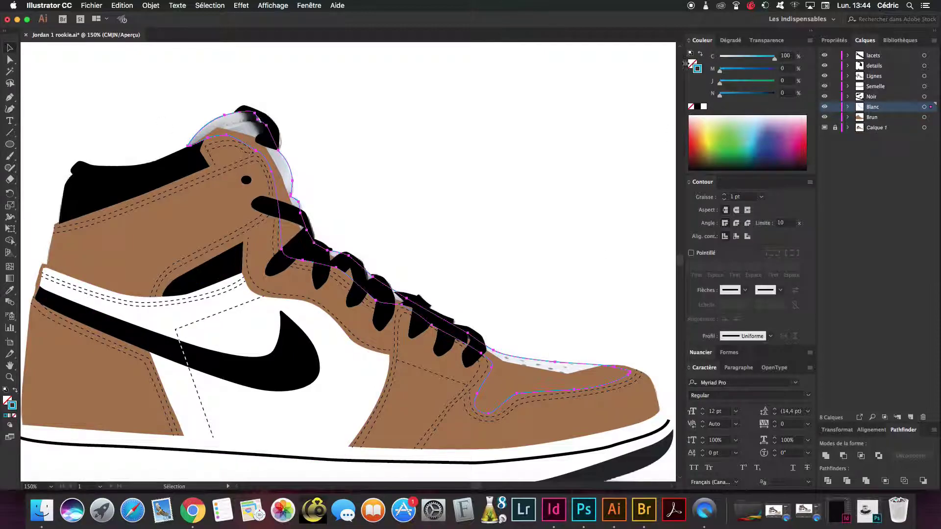
{"action": "key", "text": "Delete"}
{"action": "left_click", "coordinate": [136, 75]}
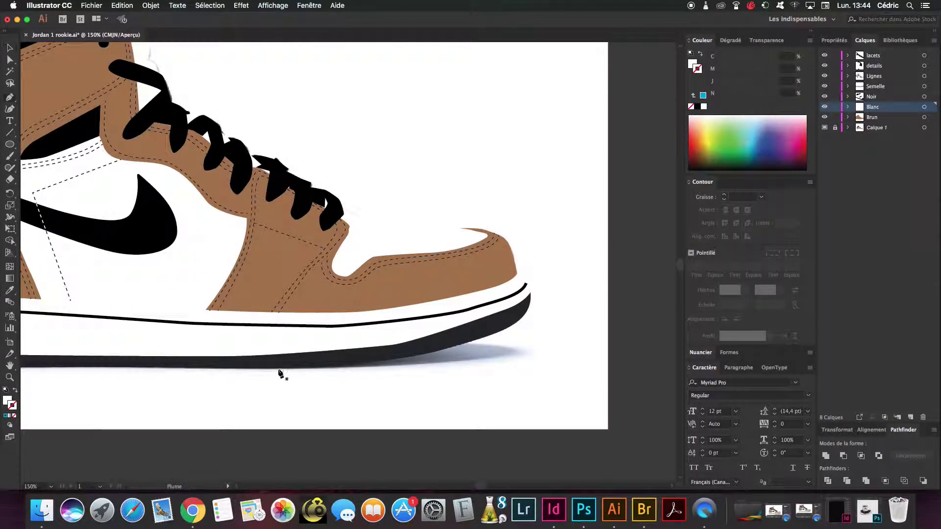
- Fill the sole shadow shape black and apply a Gaussian blur of about 46.6 pixels
{"action": "left_click", "coordinate": [300, 376]}
{"action": "key", "text": "p"}
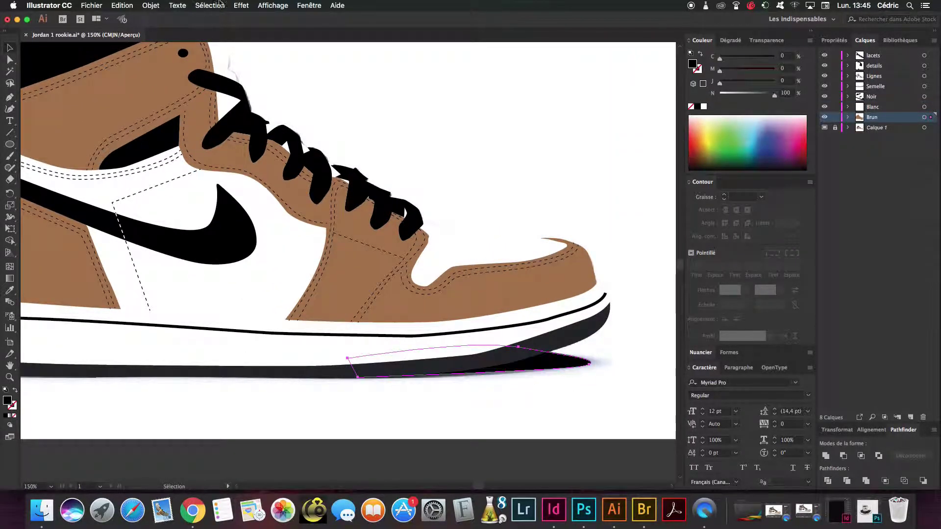
{"action": "key", "text": "v"}
{"action": "left_click", "coordinate": [241, 6]}
{"action": "left_click", "coordinate": [456, 203]}
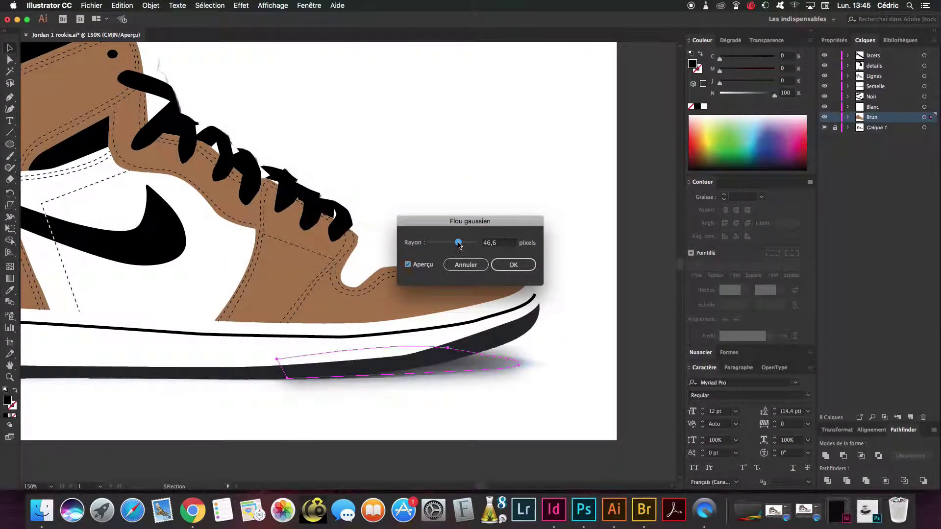
{"action": "left_click", "coordinate": [515, 296]}
{"action": "left_click", "coordinate": [910, 417]}
- Name the shadow layer 'ombre' and add another new layer for the background
{"action": "double_click", "coordinate": [877, 128]}
{"action": "type", "text": "ombre"}
{"action": "key", "text": "Return"}
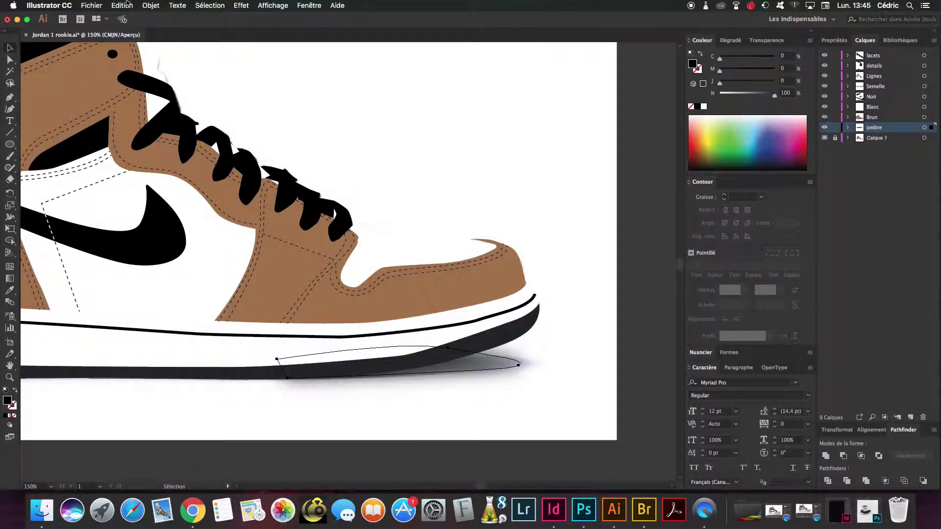
{"action": "key", "text": "ctrl+minus"}
{"action": "key", "text": "ctrl+minus"}
{"action": "key", "text": "ctrl+l"}
{"action": "double_click", "coordinate": [877, 137]}
- Name the layer 'fond', draw a gray background rectangle, and move the shoe onto it
{"action": "type", "text": "fondm"}
{"action": "scroll", "coordinate": [84, 143], "scroll_direction": "left", "scroll_amount": 3}
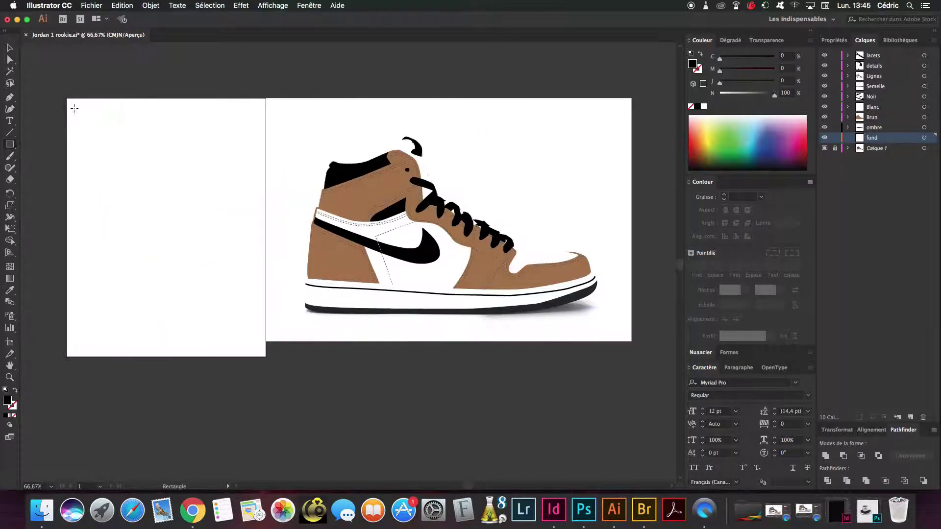
{"action": "left_click_drag", "start_coordinate": [77, 112], "coordinate": [261, 348]}
{"action": "left_click", "coordinate": [730, 148]}
{"action": "key", "text": "v"}
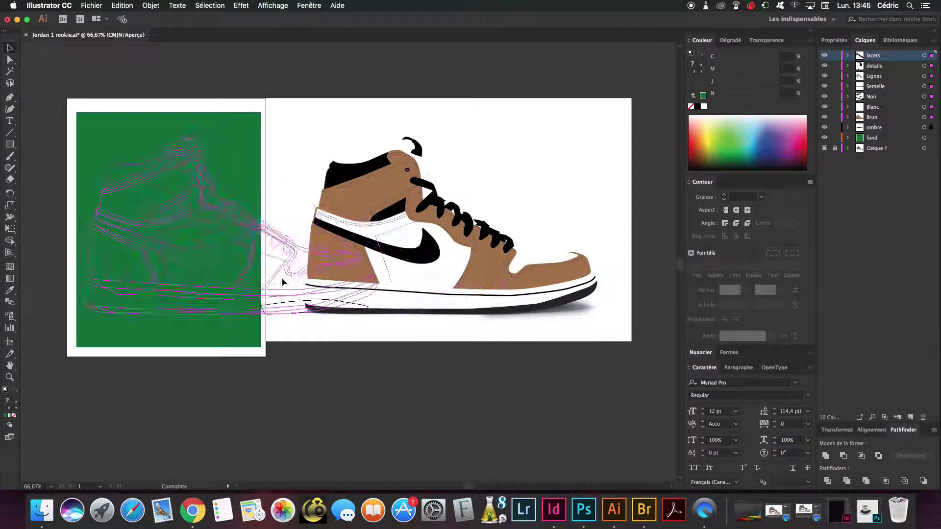
{"action": "left_click_drag", "start_coordinate": [441, 220], "coordinate": [201, 221]}
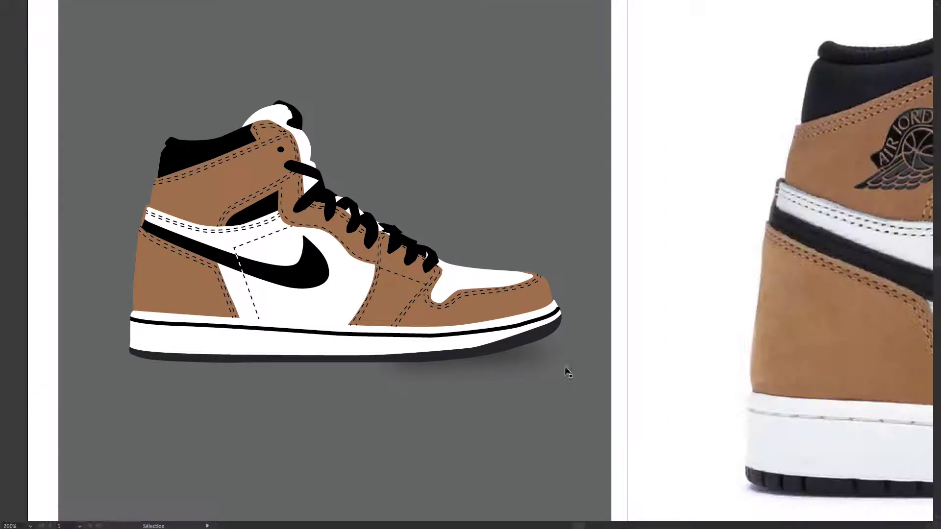
{"action": "right_click", "coordinate": [707, 506]}
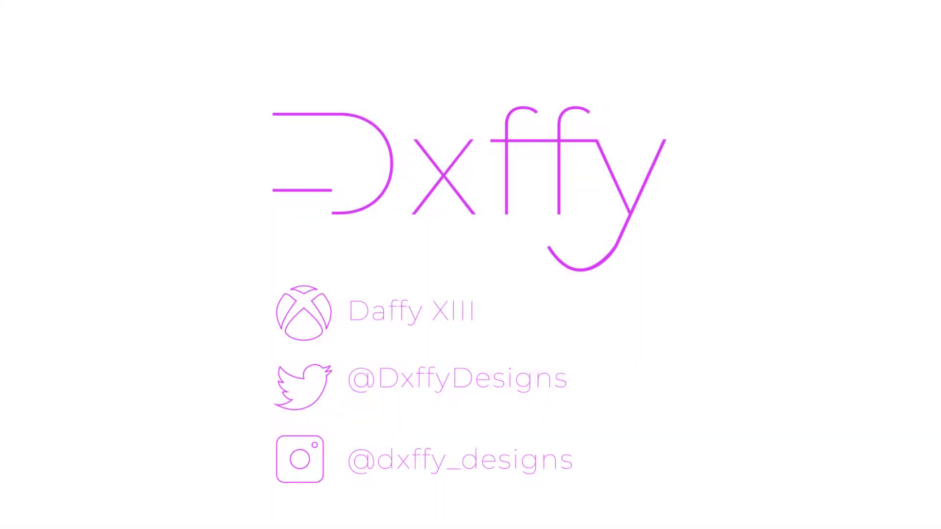